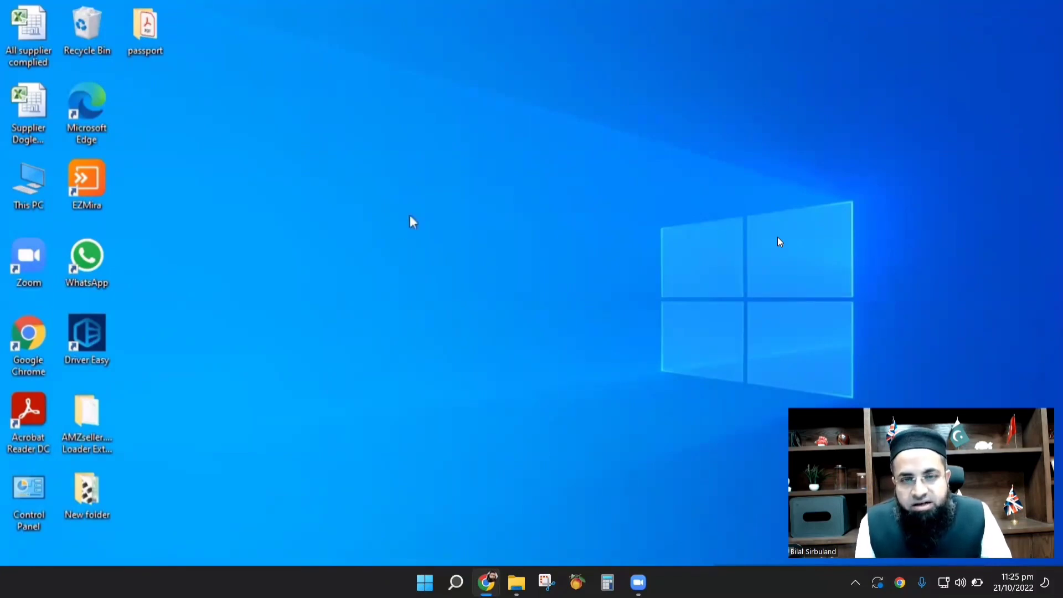
Search Google for 'transferwise' in Chrome and open the Register sitelink.
left_click(486, 582)
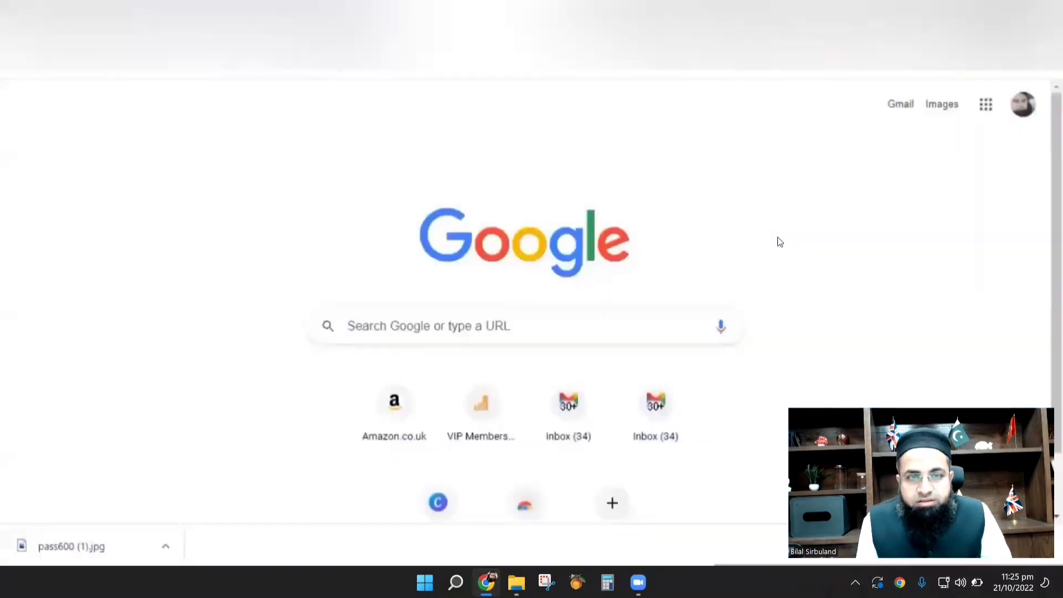
key("ctrl+l")
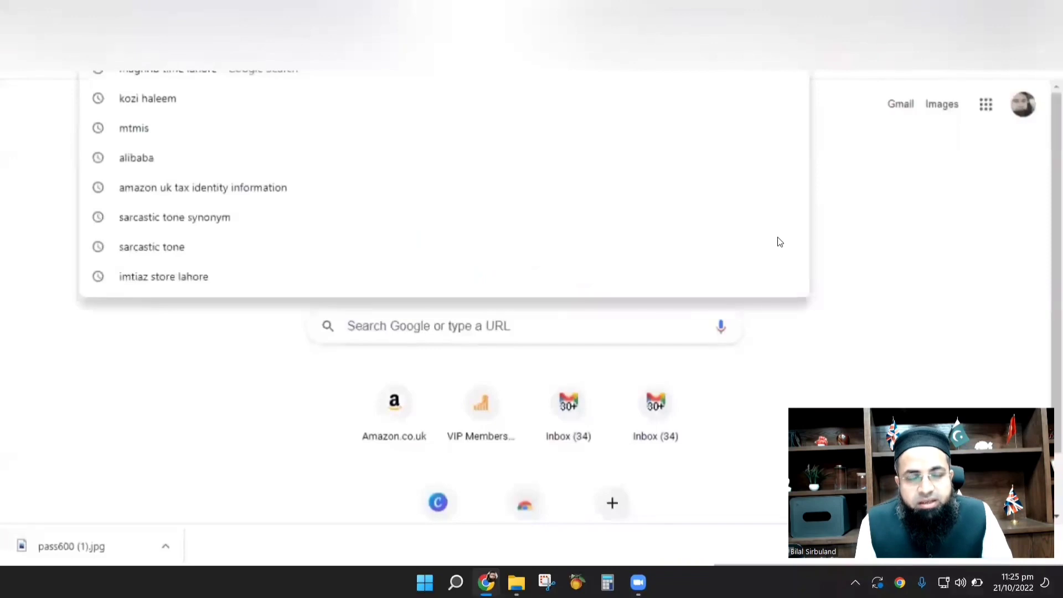
type("transferwis")
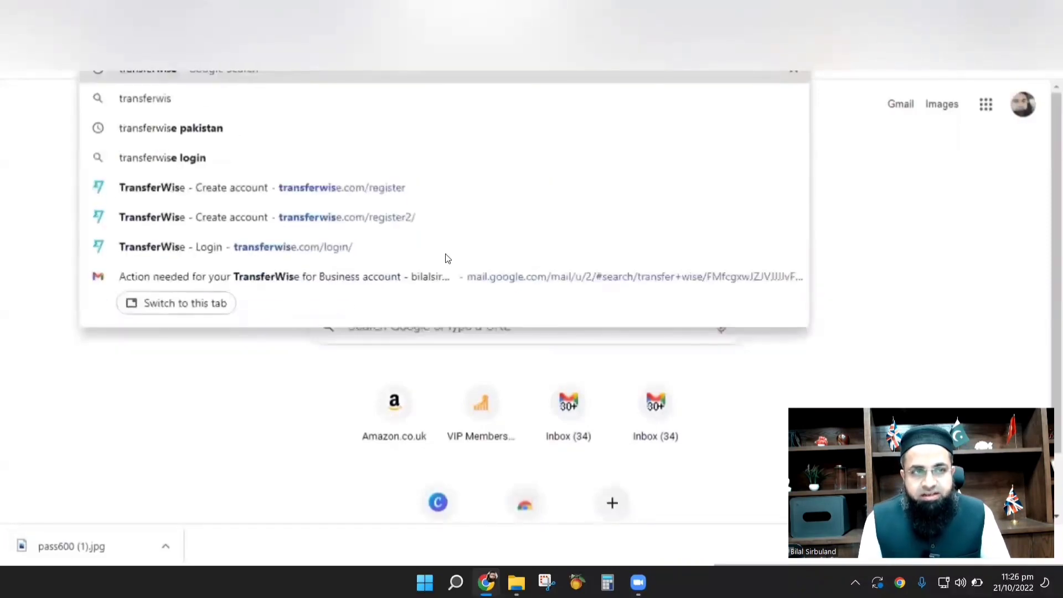
type("e")
key("Return")
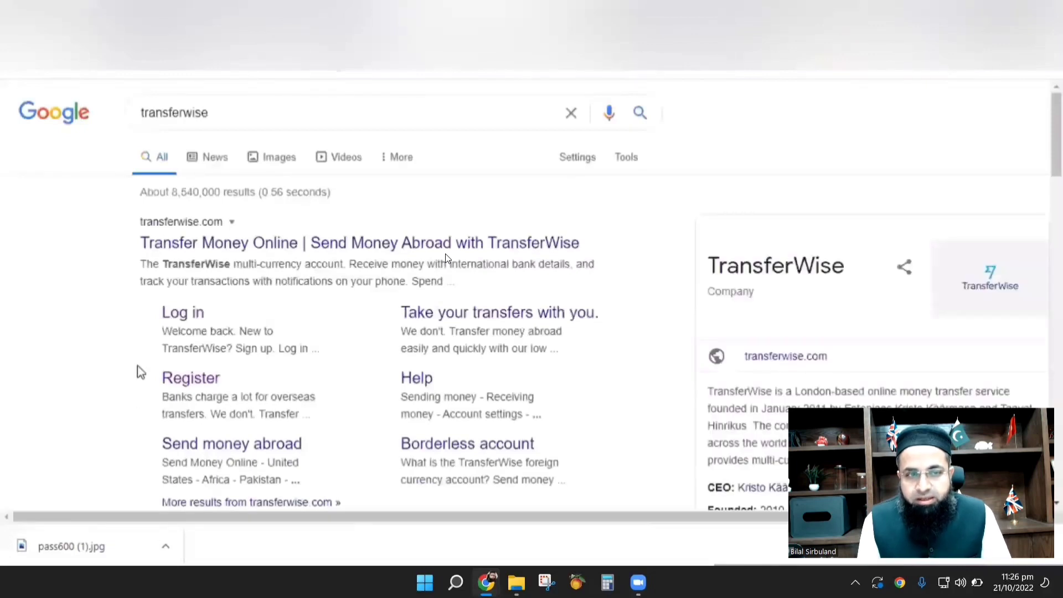
left_click(186, 382)
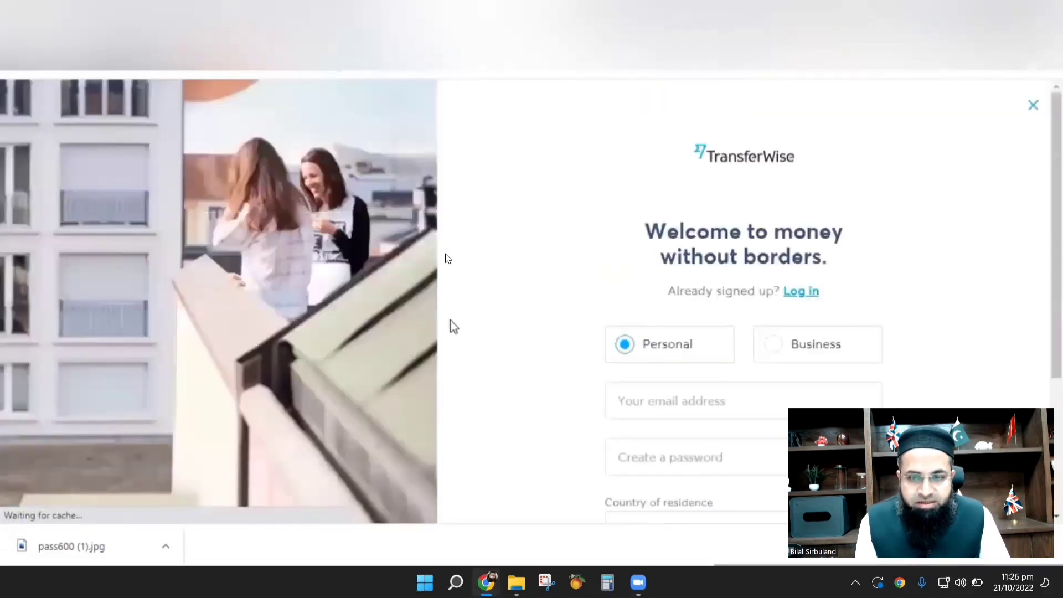
Choose a Business account, enter the email and a password, and sign up with United Kingdom.
left_click(778, 354)
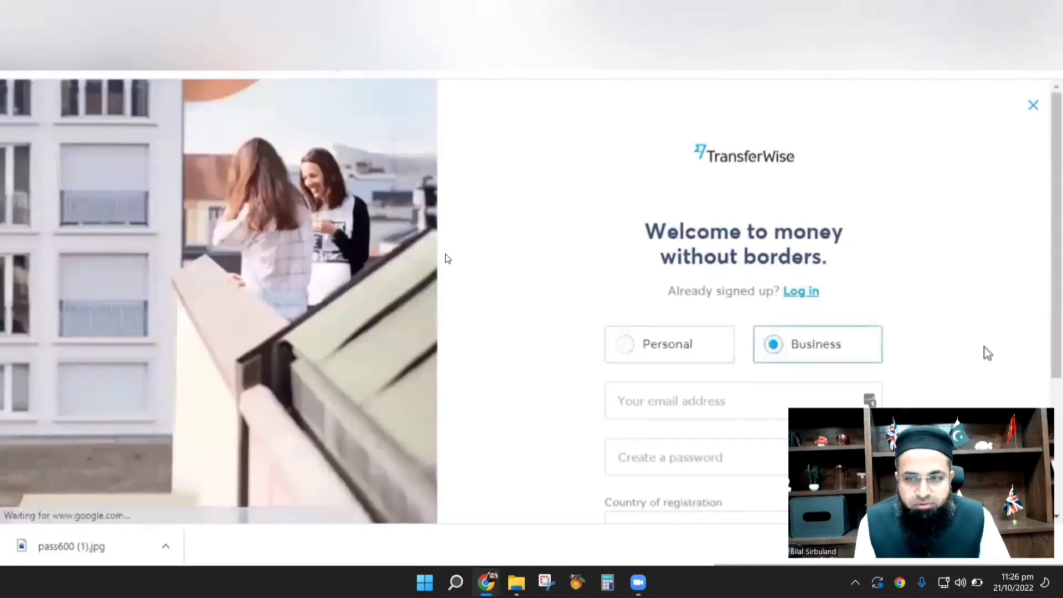
scroll(988, 353, "down", 3)
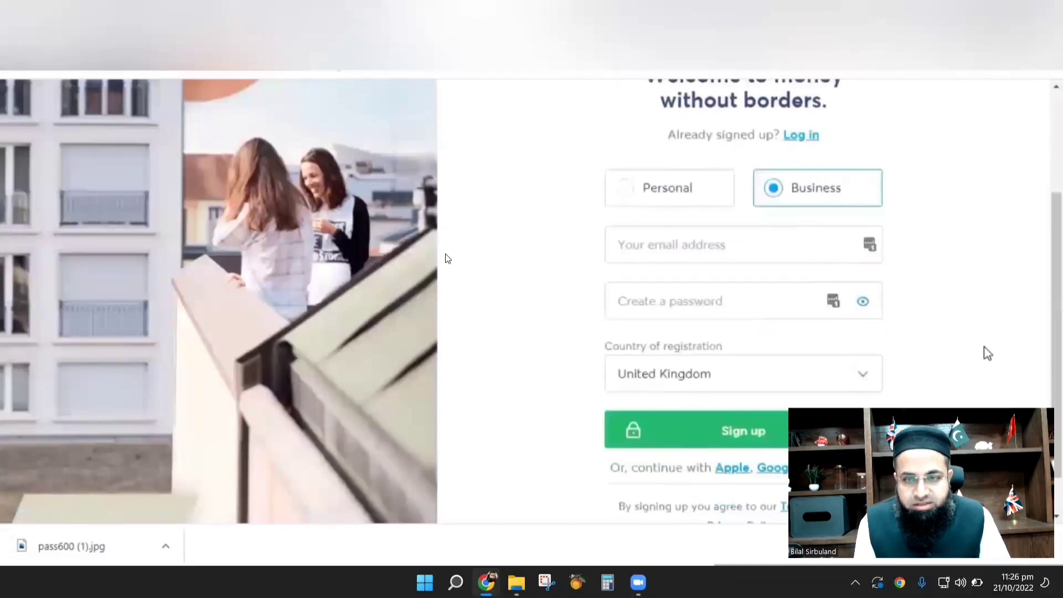
scroll(988, 353, "down", 1)
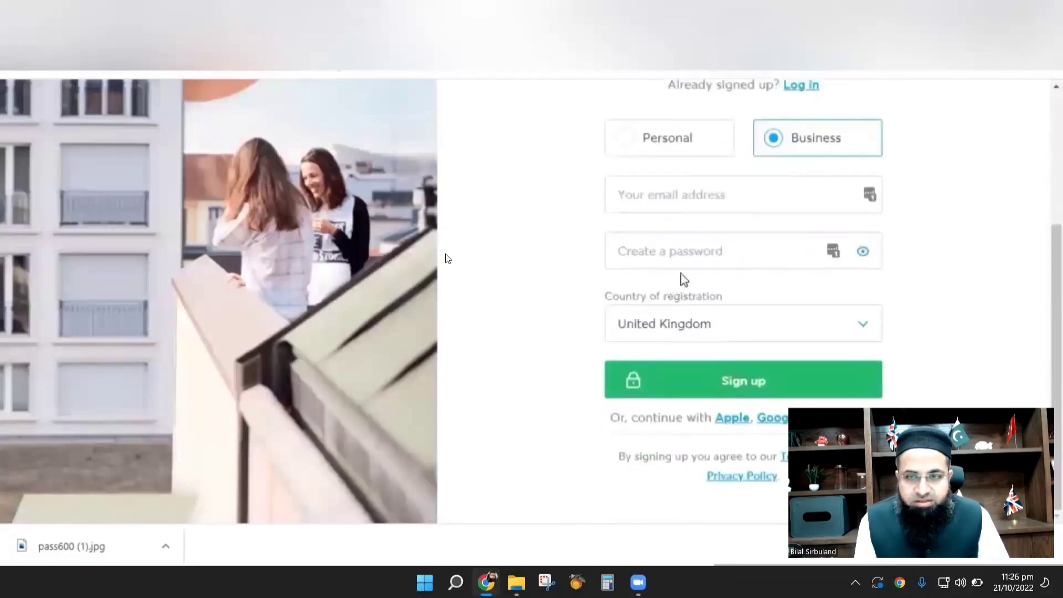
left_click(670, 197)
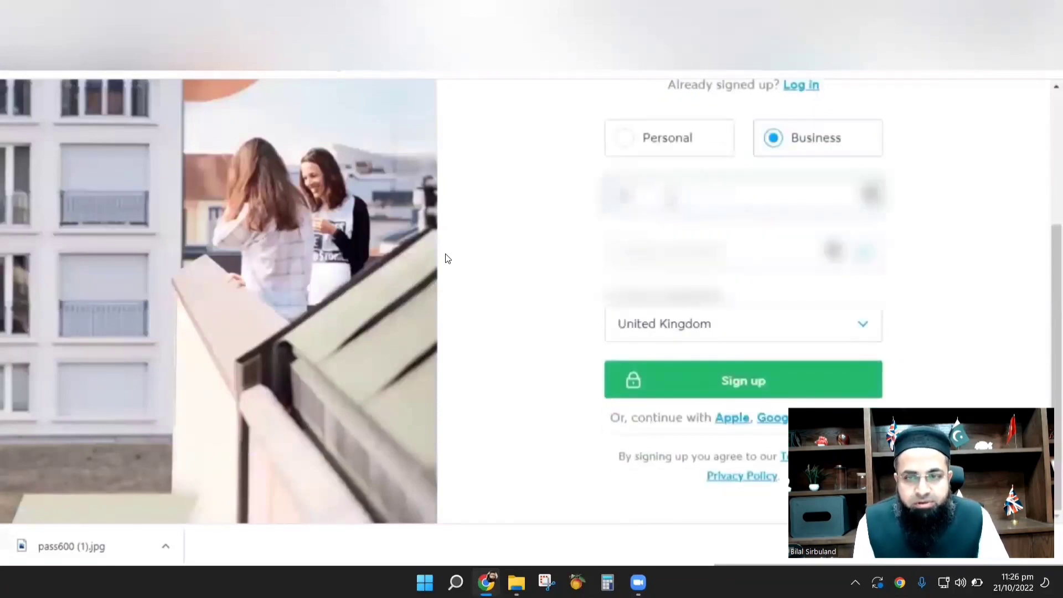
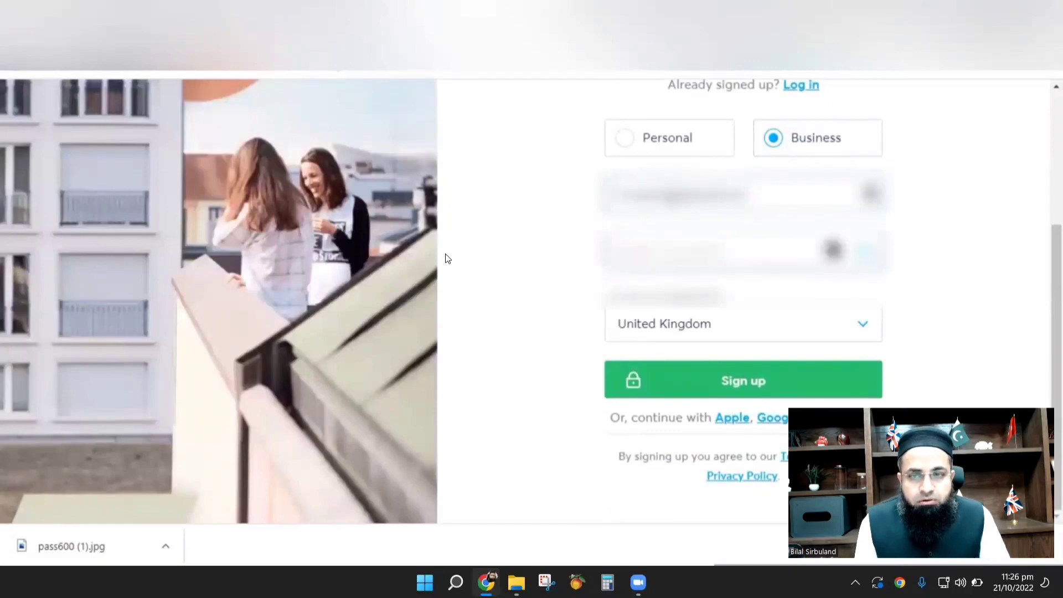
key("Tab")
type("123")
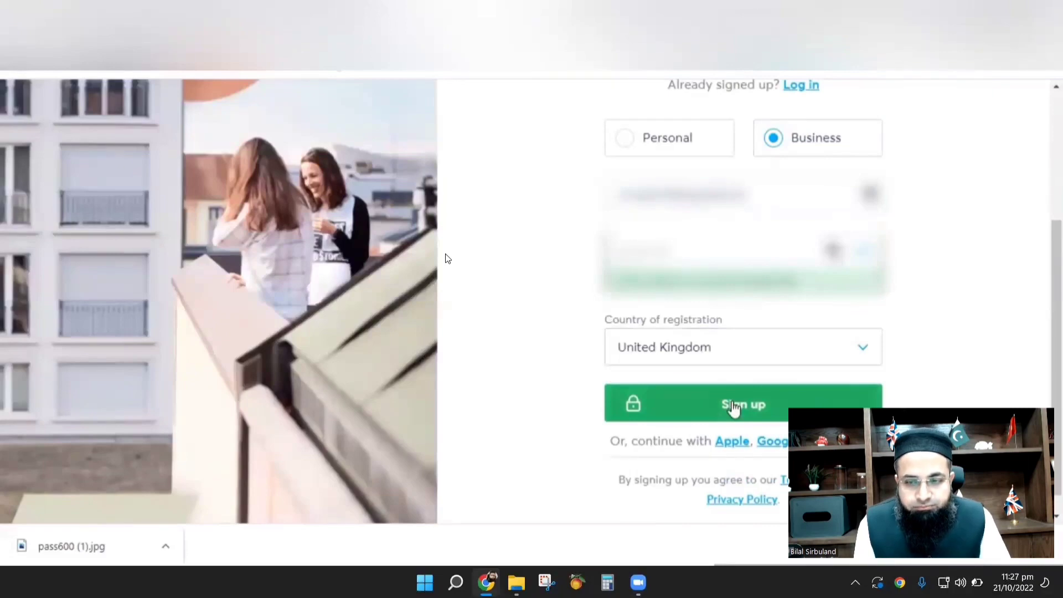
left_click(733, 409)
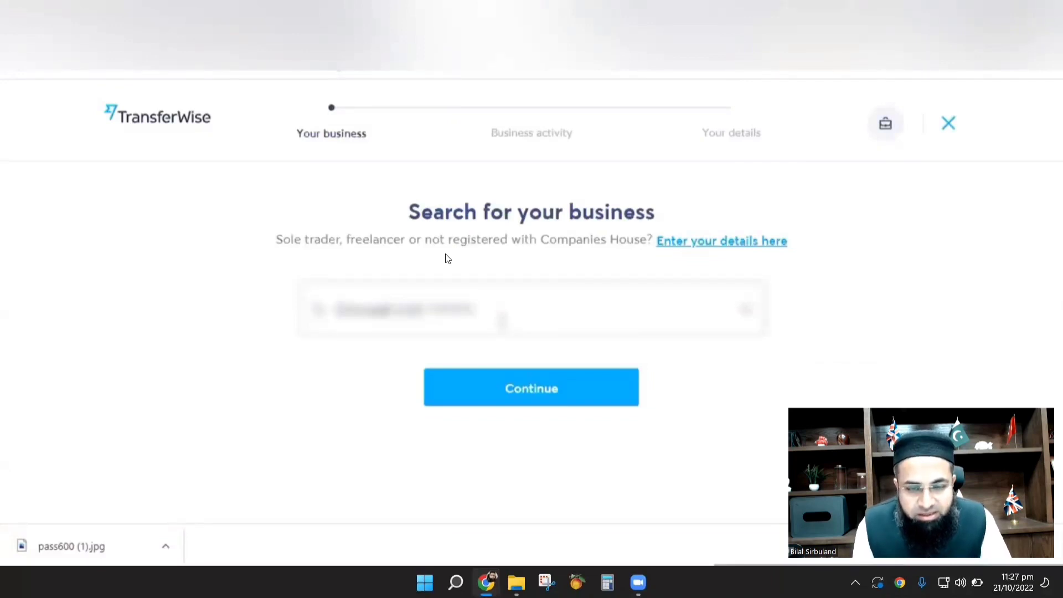
Continue with the company found in the business search to view its details.
left_click(539, 400)
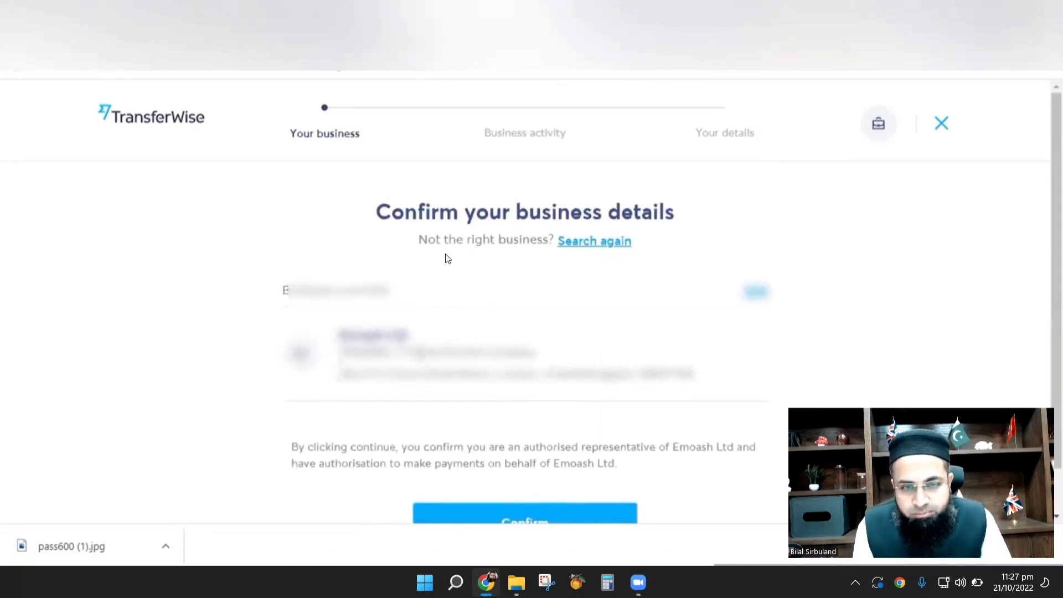
scroll(447, 258, "down", 1)
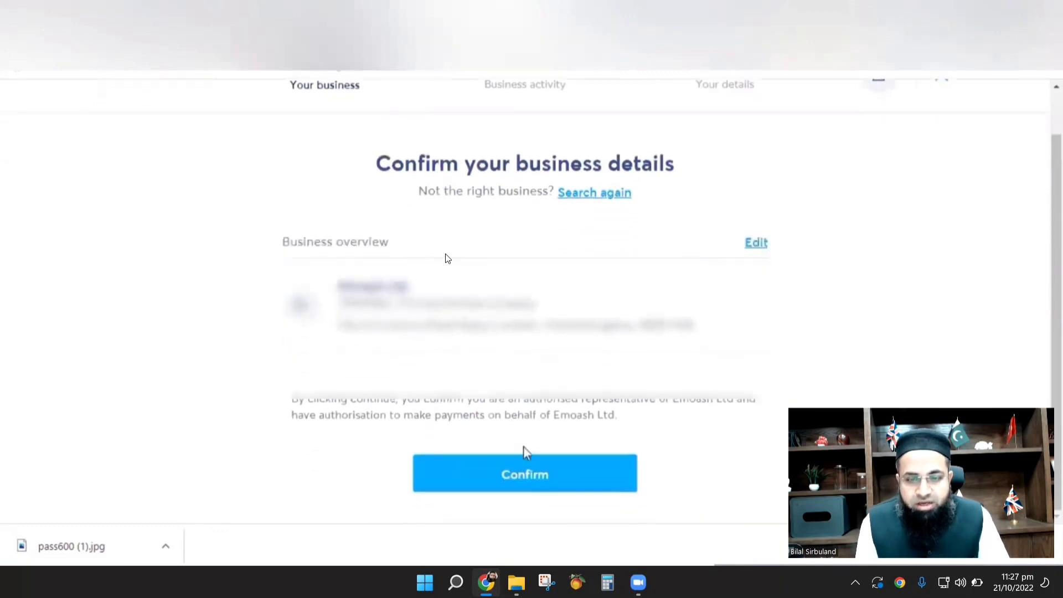
Confirm the business, then set category Other retail, wholesale, or manufacturing and subcategory Other retail or wholesale (not listed above).
left_click(515, 477)
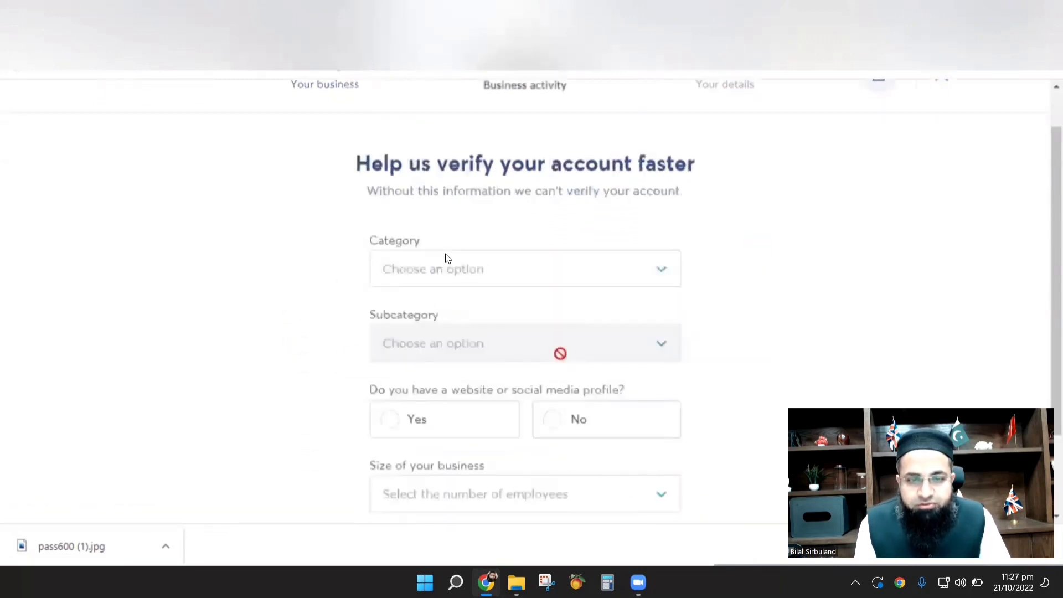
left_click(561, 271)
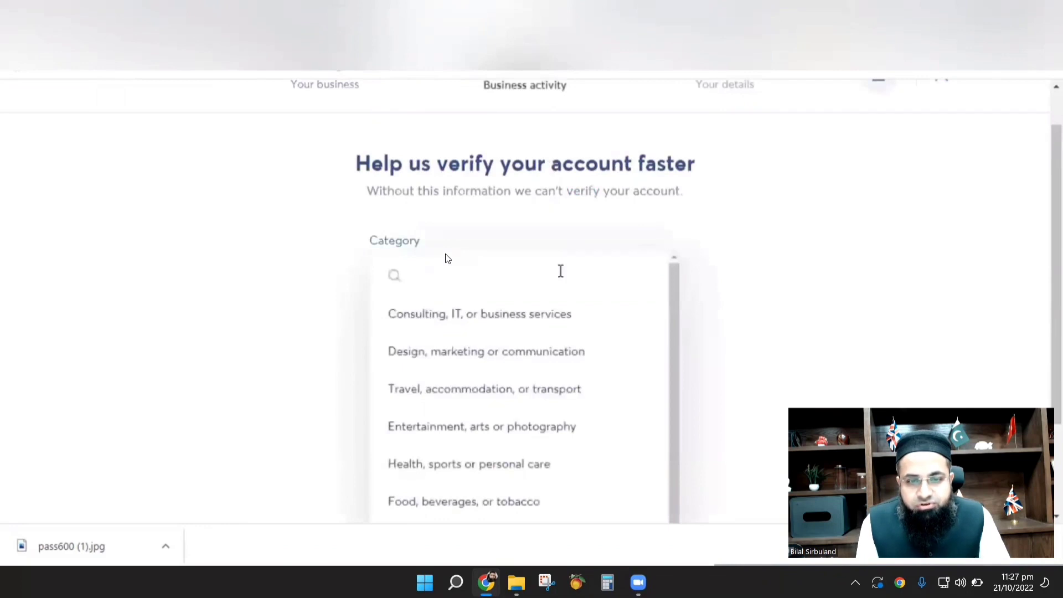
scroll(553, 387, "down", 5)
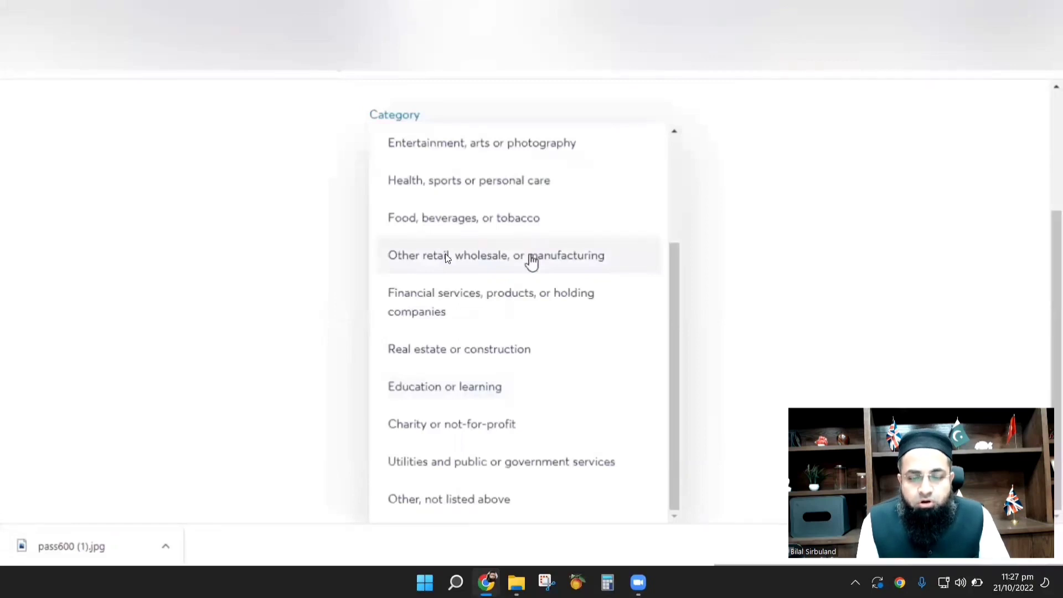
left_click(532, 261)
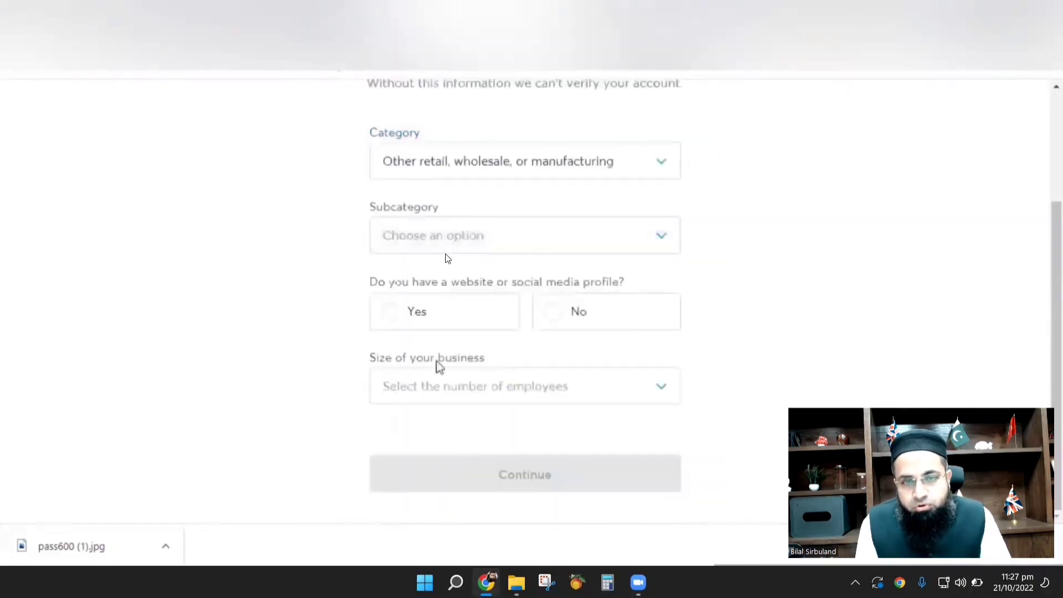
left_click(555, 240)
scroll(559, 392, "down", 10)
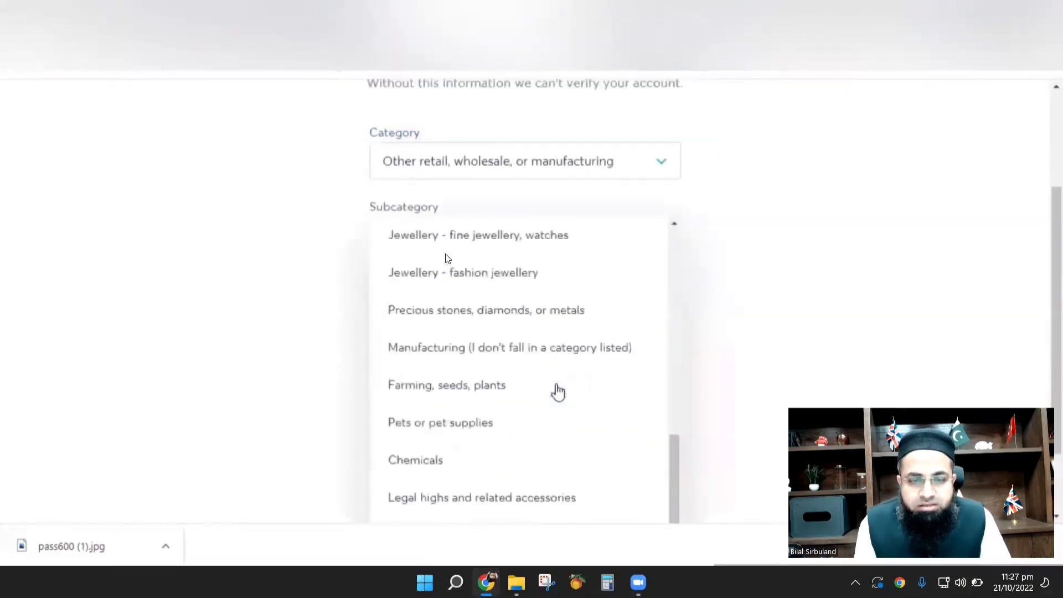
scroll(558, 392, "down", 2)
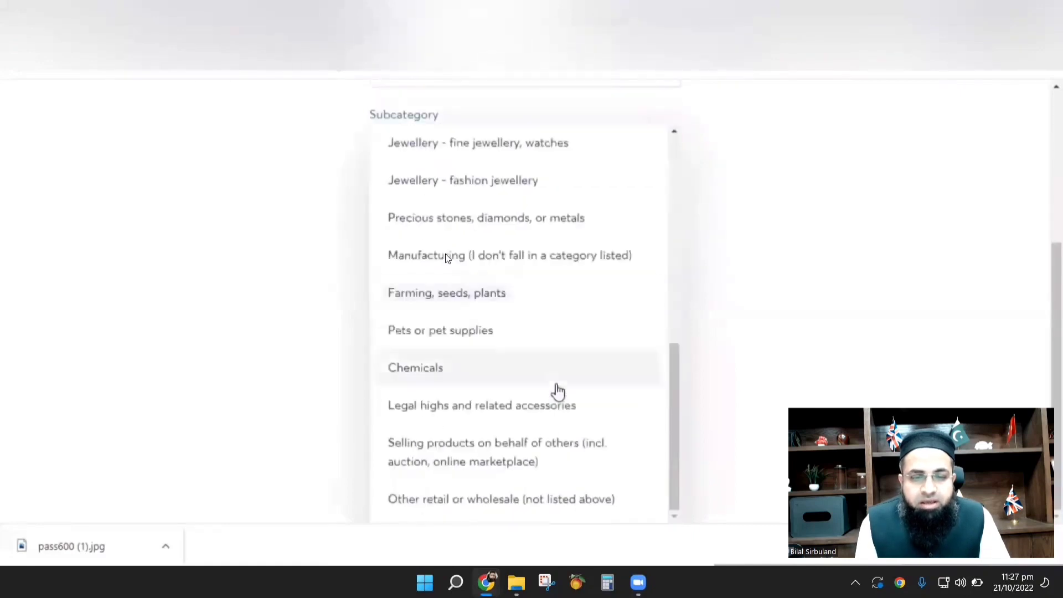
left_click(522, 505)
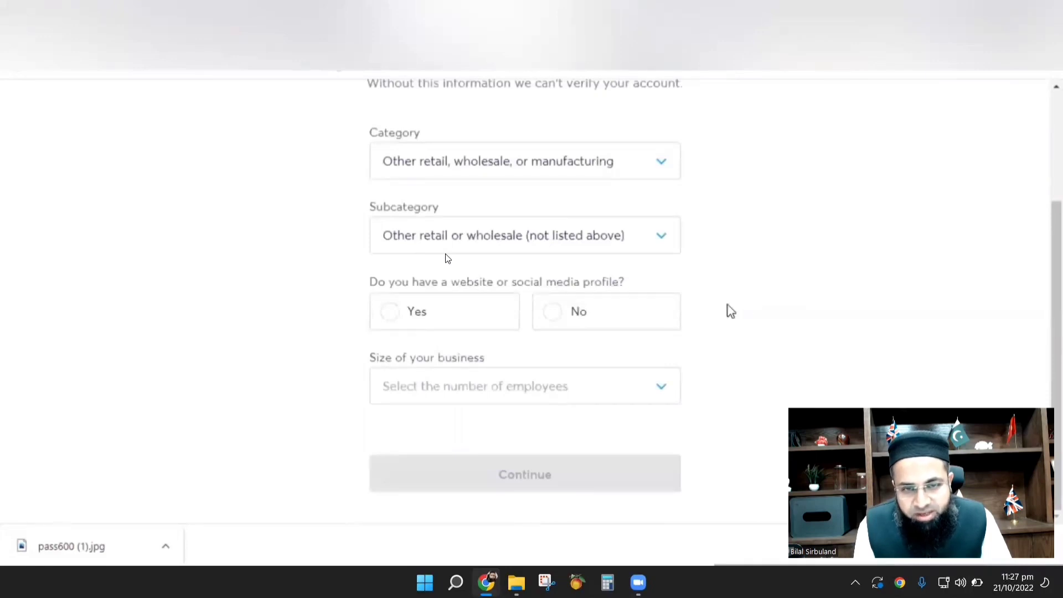
Answer No to the business having a website or social profile.
left_click(558, 320)
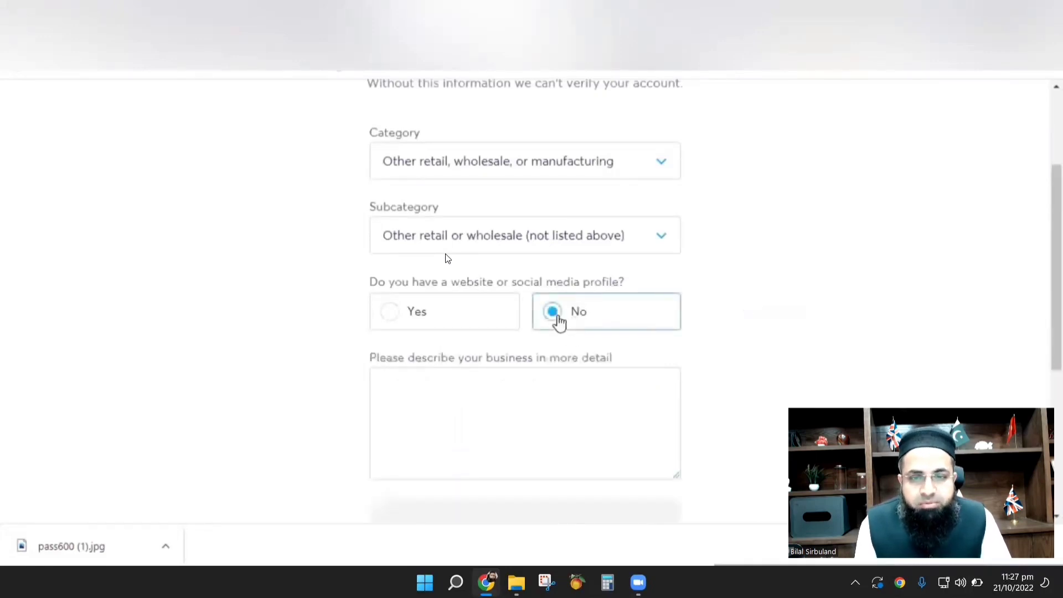
scroll(873, 336, "down", 1)
scroll(873, 338, "down", 2)
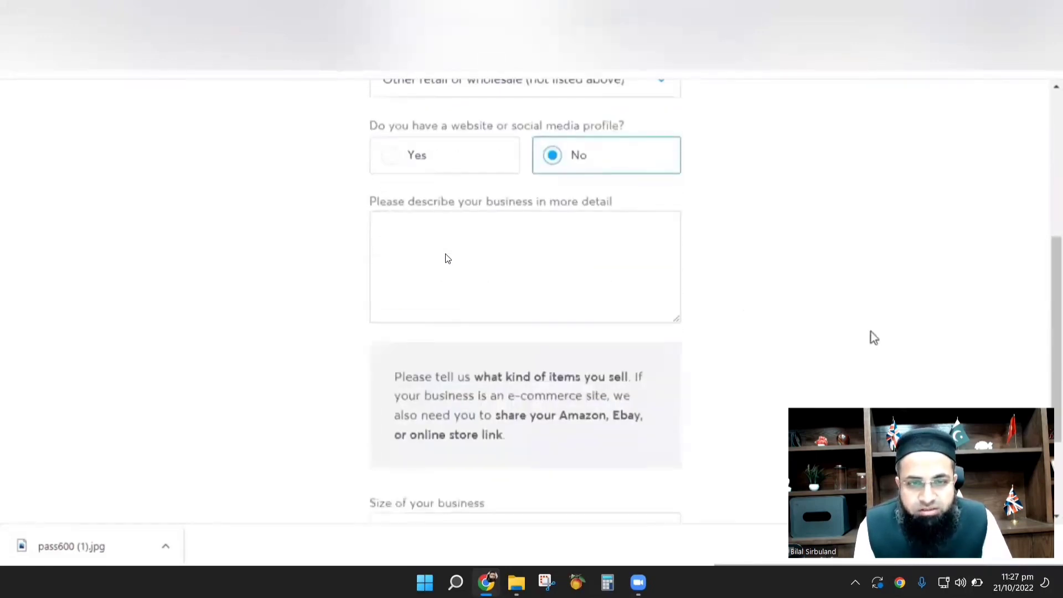
Enter the business description 'Selling Goods online on Amazon and other online retail stores'.
left_click(501, 242)
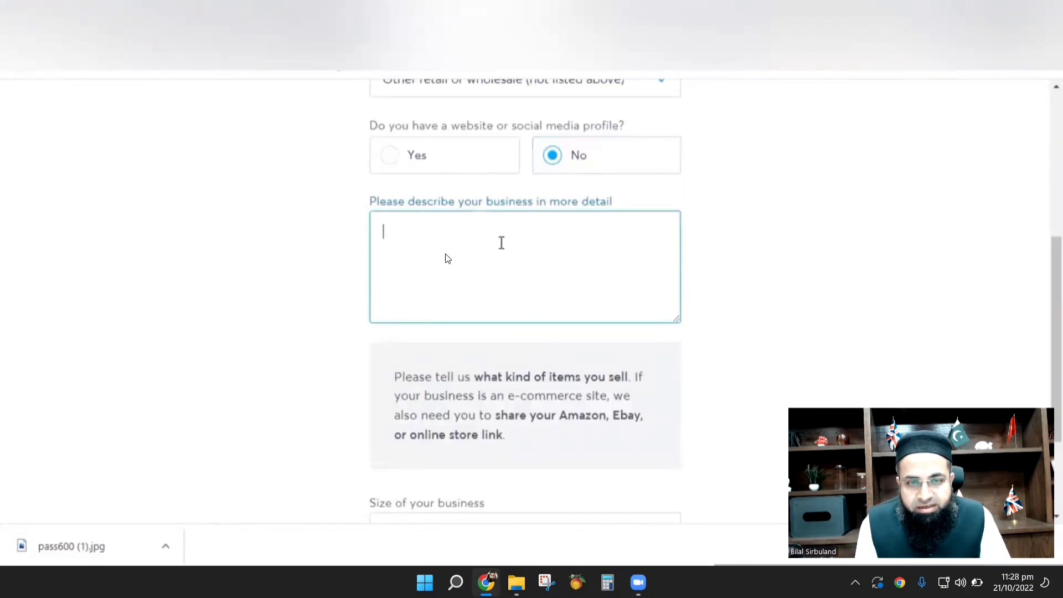
type("Selling ")
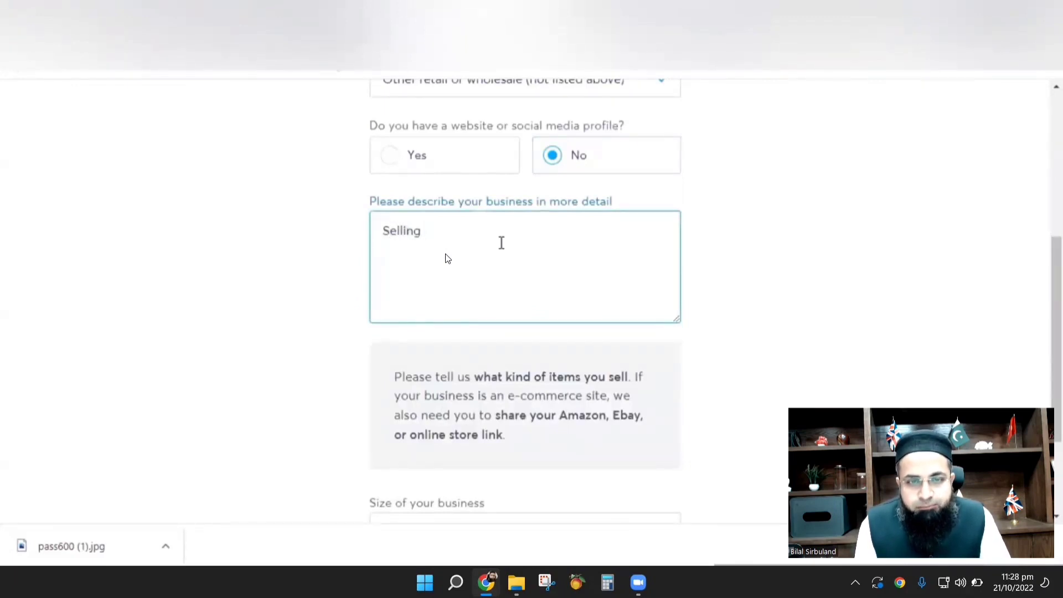
type("Goods ")
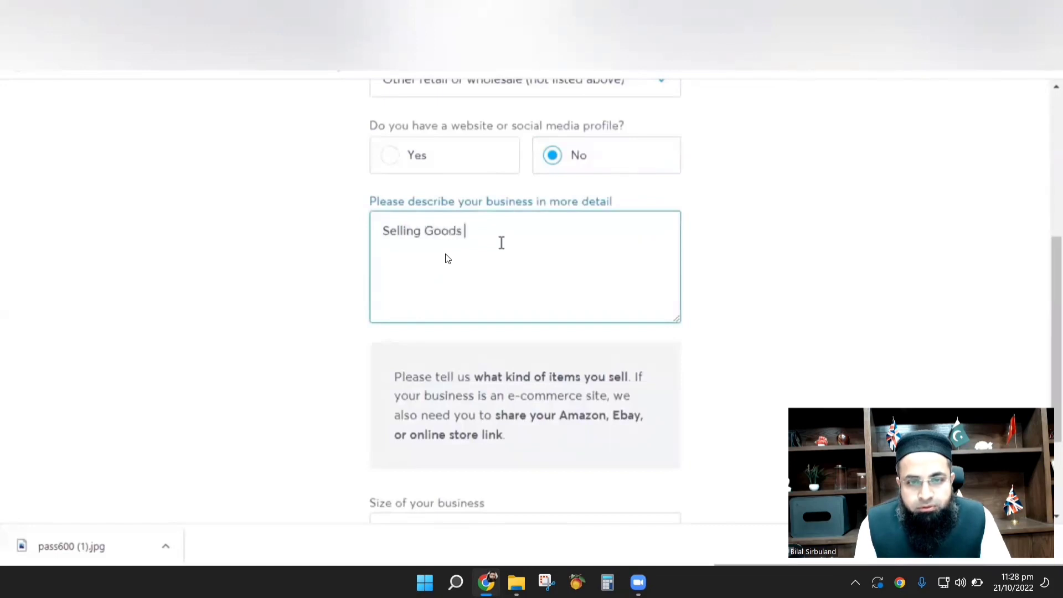
type("online on")
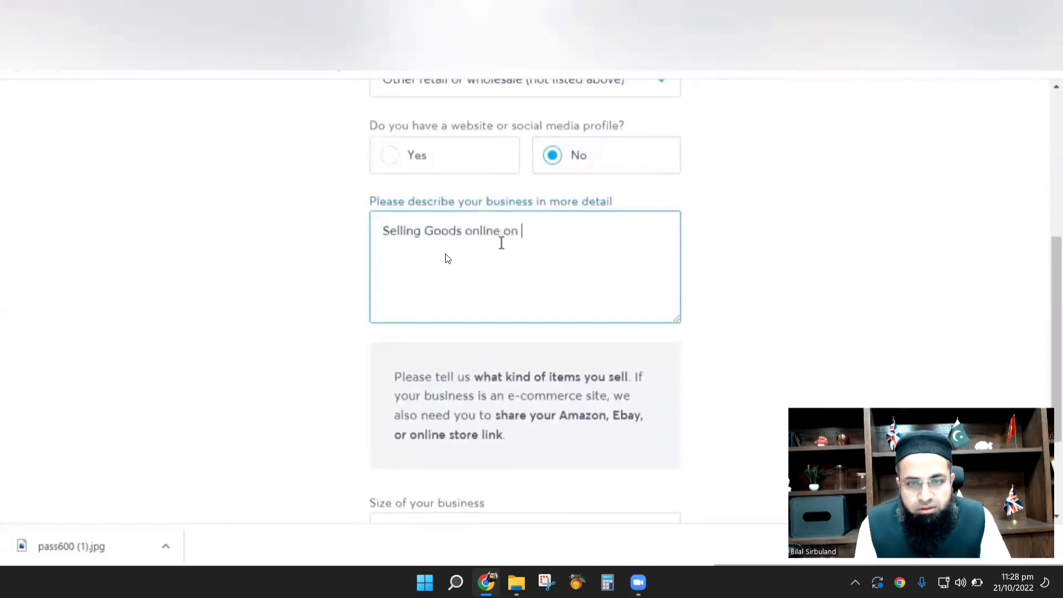
type(" Amazon")
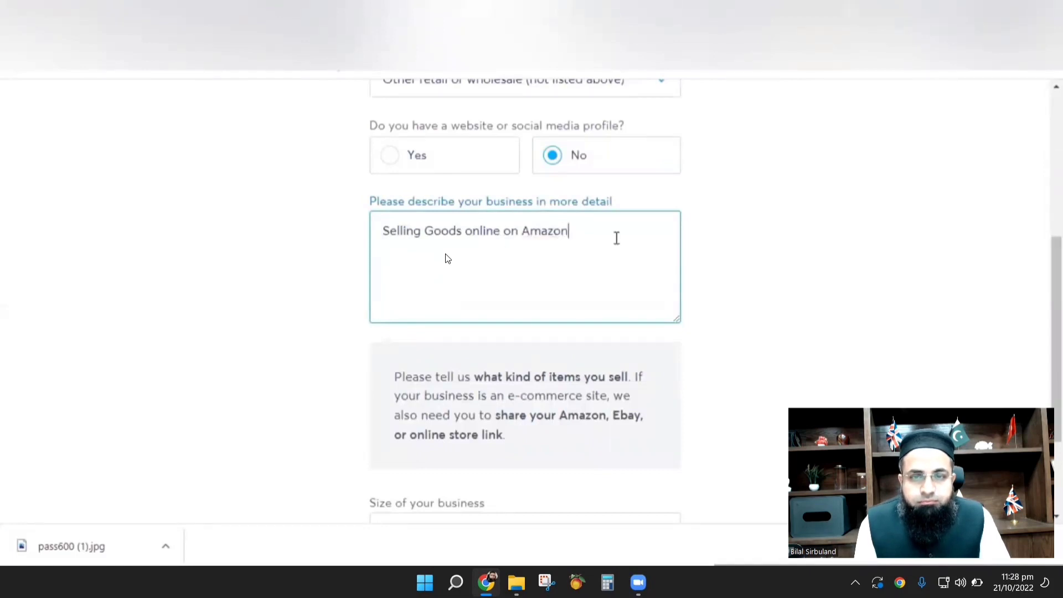
type(" and")
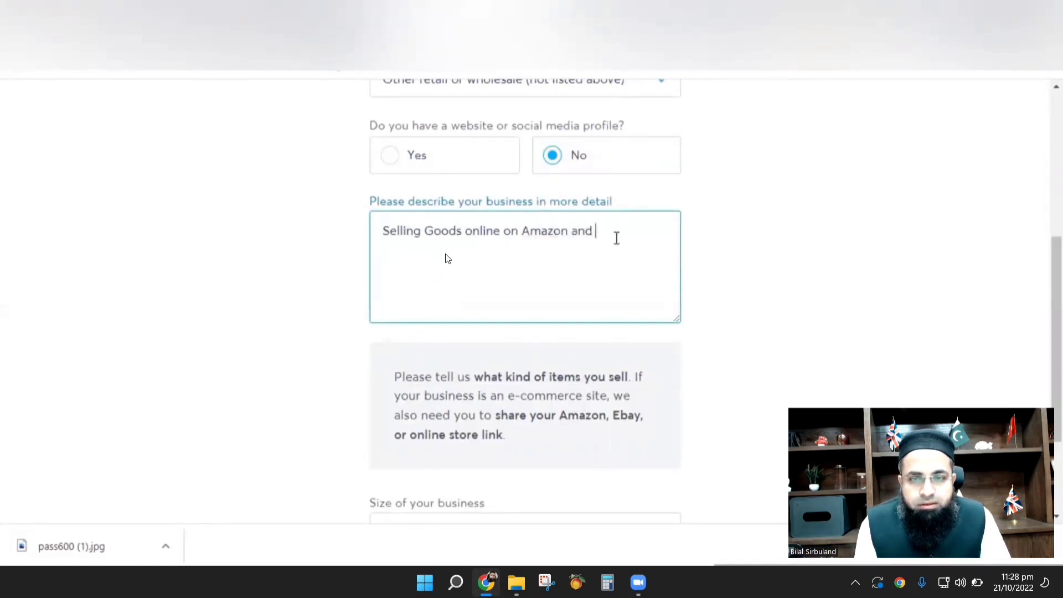
type(" other re")
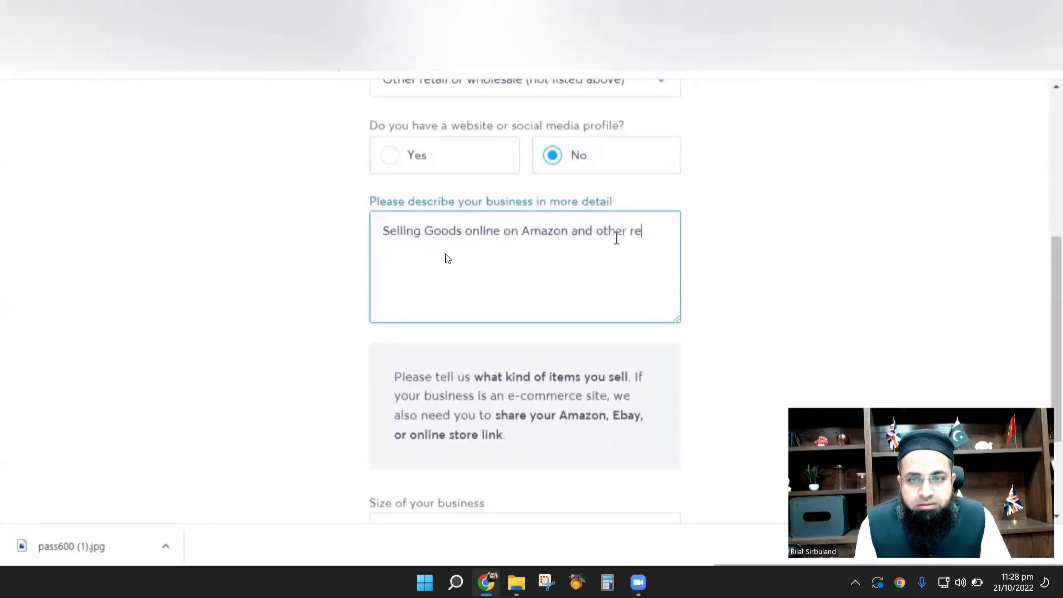
type("taill")
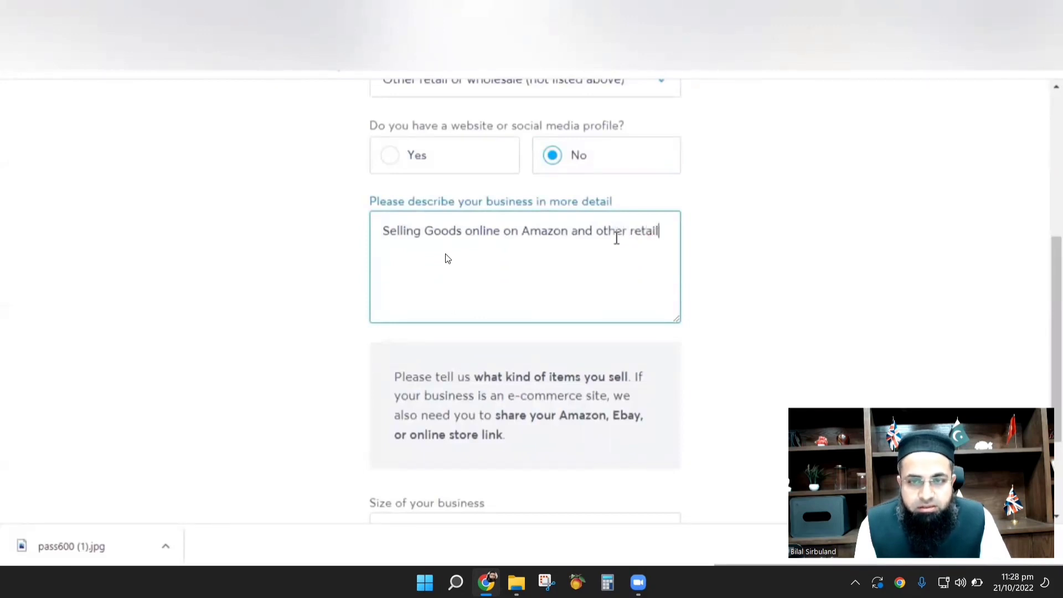
key("BackSpace")
key("BackSpace")
key("BackSpace")
key("BackSpace")
key("BackSpace")
key("BackSpace")
key("BackSpace")
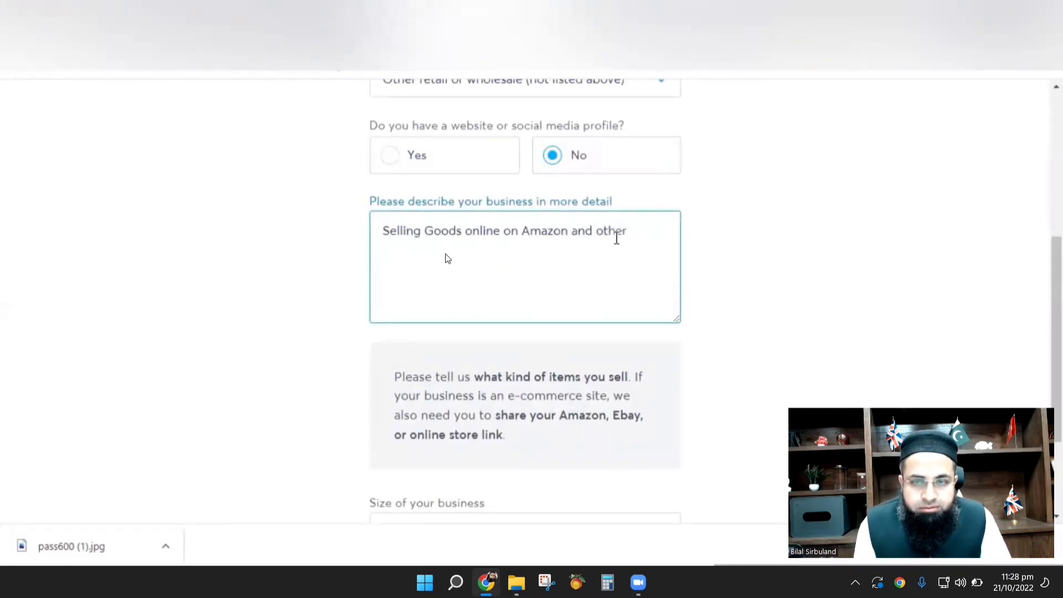
type("online re")
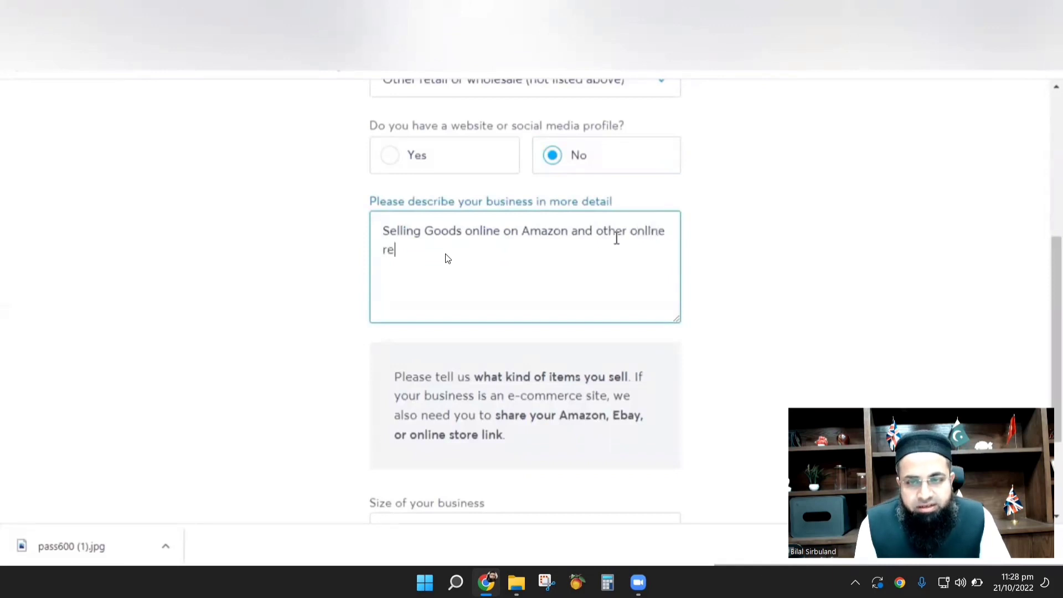
type("tail ")
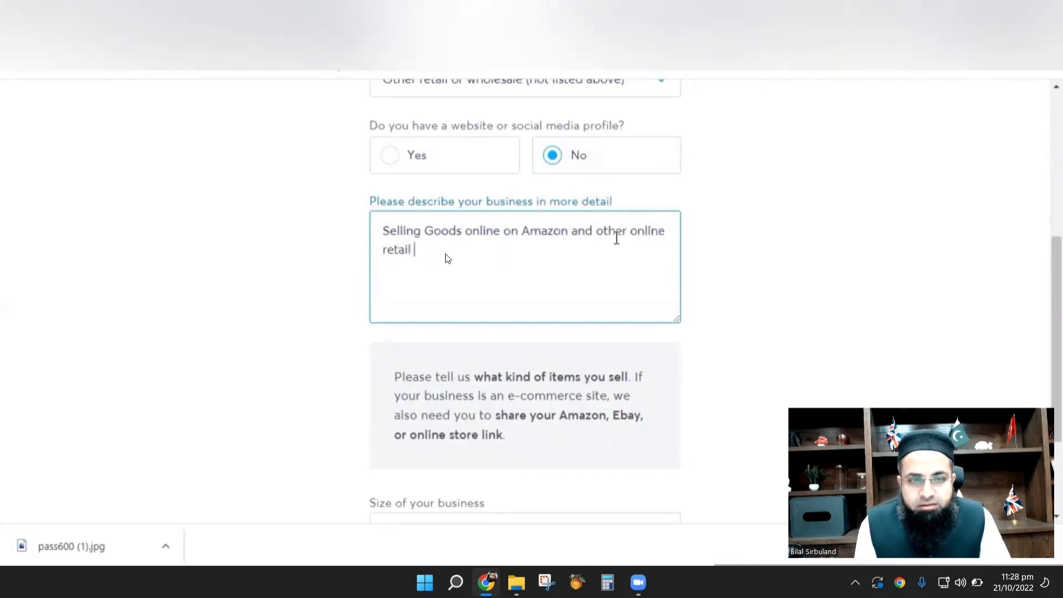
type("stores")
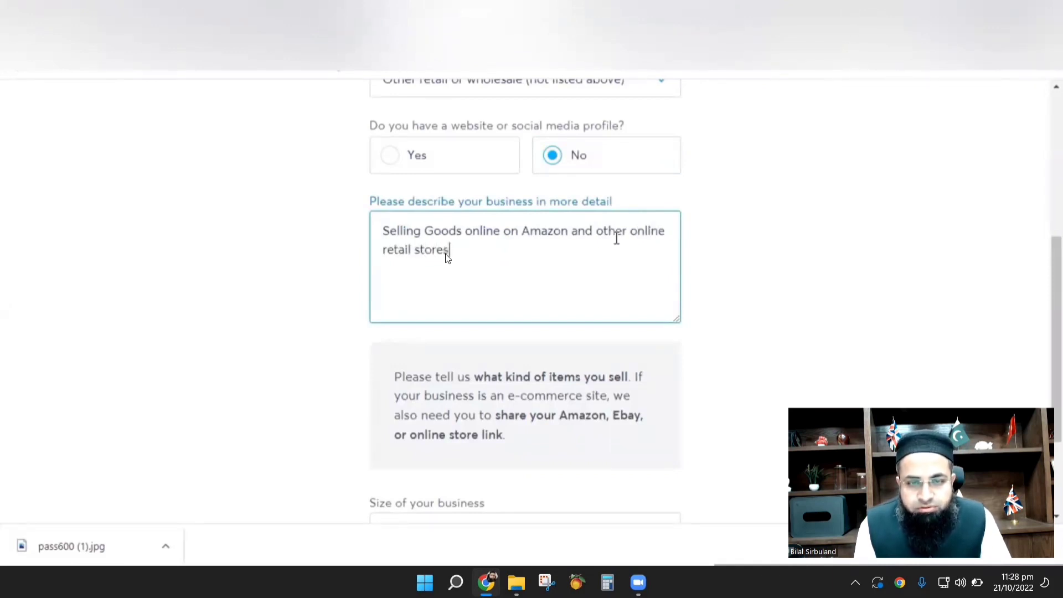
Set the business size to 2-10 and submit the business activity details.
scroll(773, 264, "down", 3)
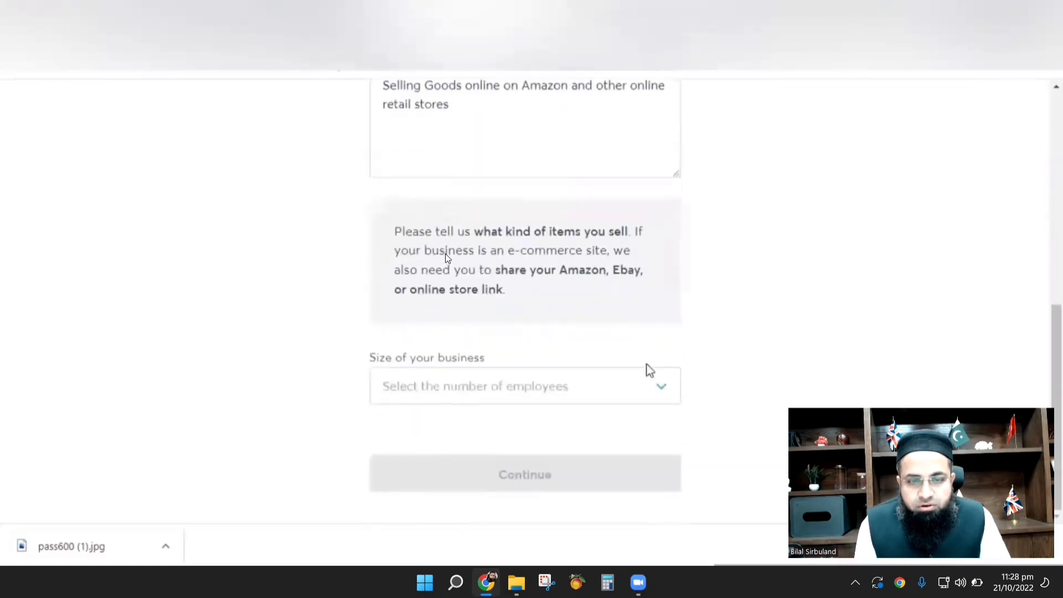
left_click(589, 380)
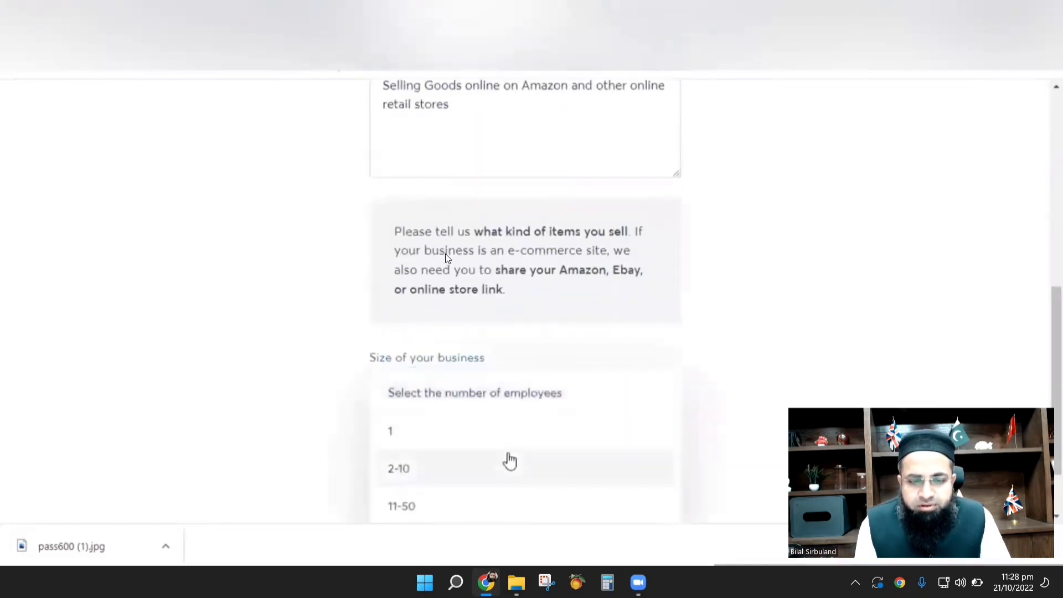
left_click(498, 468)
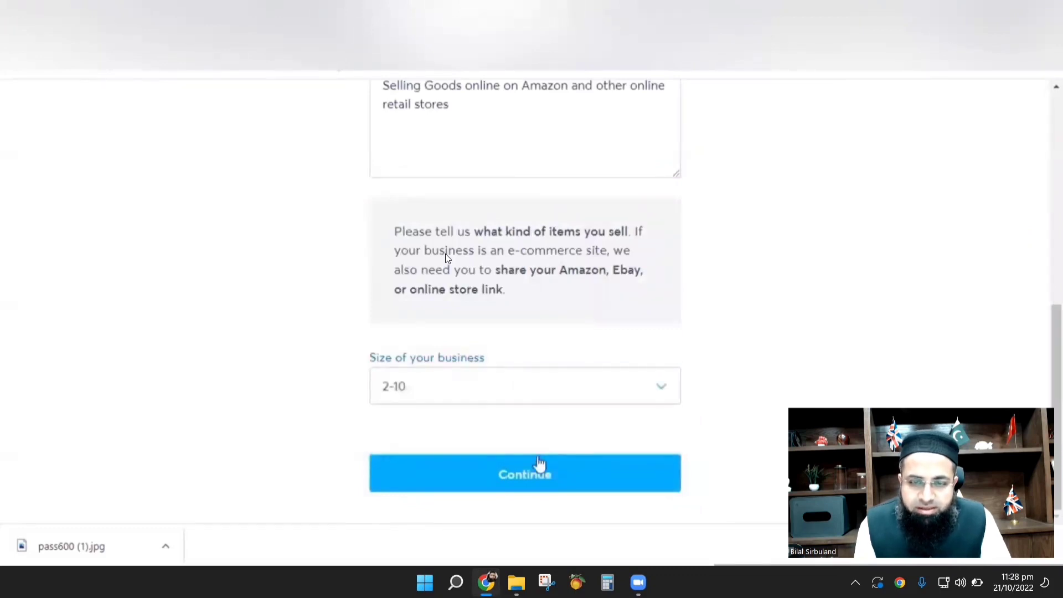
left_click(519, 485)
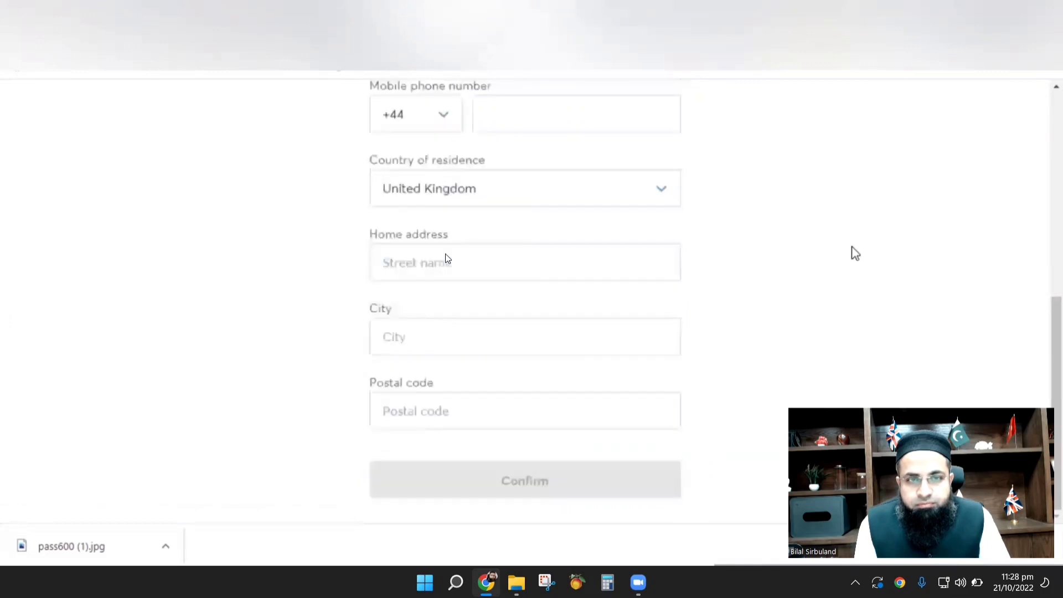
Fill in name, date of birth, phone and home address, and confirm the personal details.
scroll(856, 253, "up", 5)
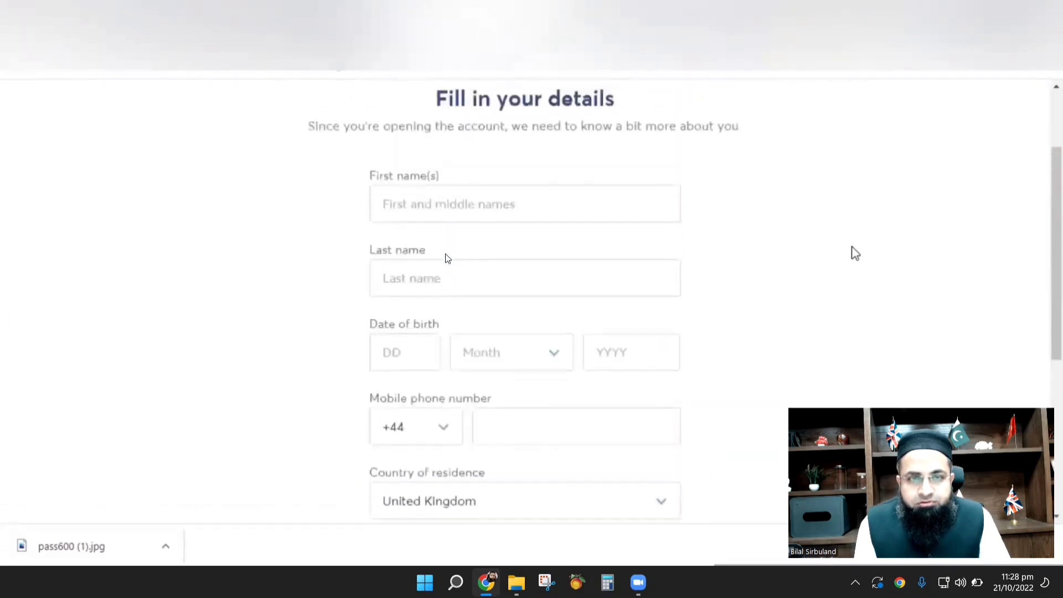
left_click(430, 205)
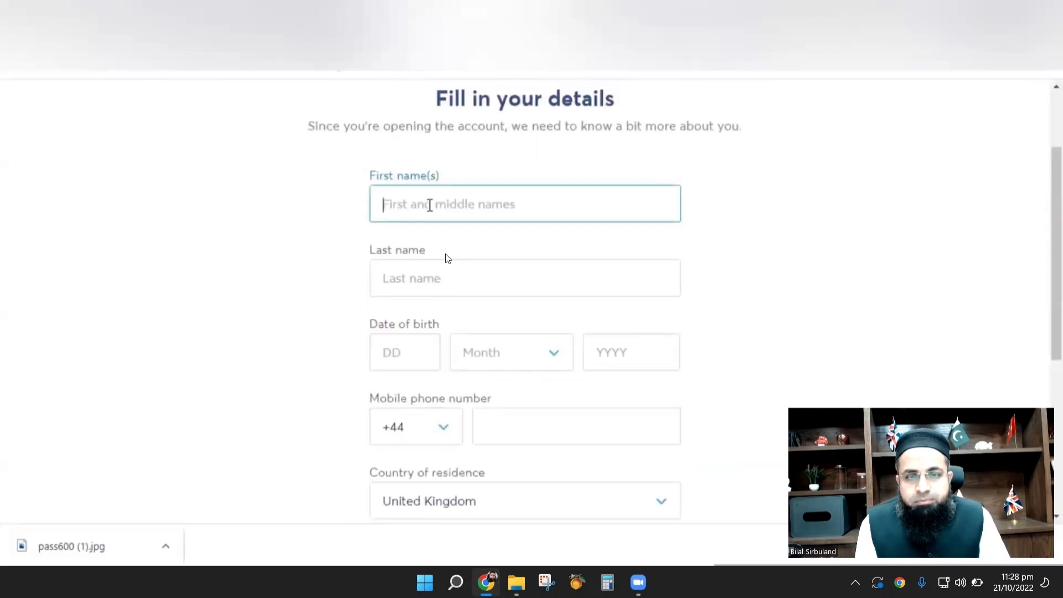
scroll(507, 315, "down", 1)
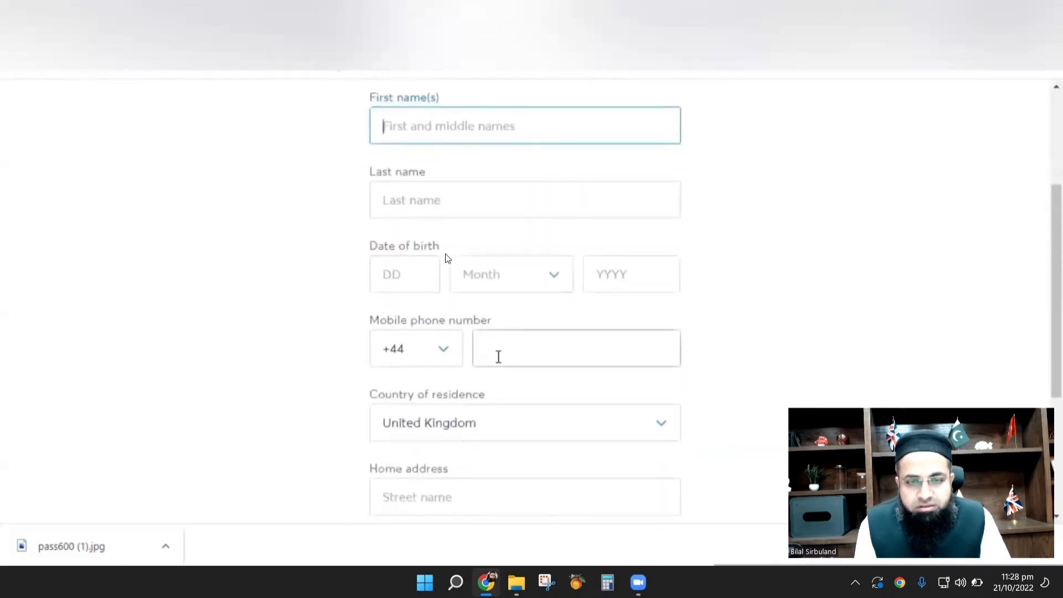
scroll(498, 356, "down", 1)
scroll(507, 343, "up", 3)
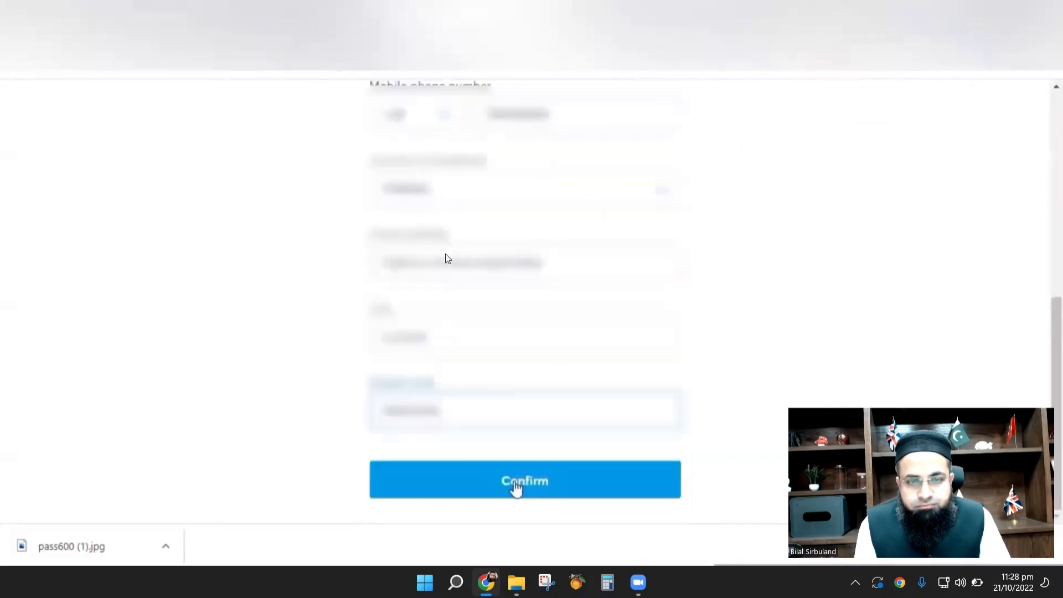
left_click(514, 482)
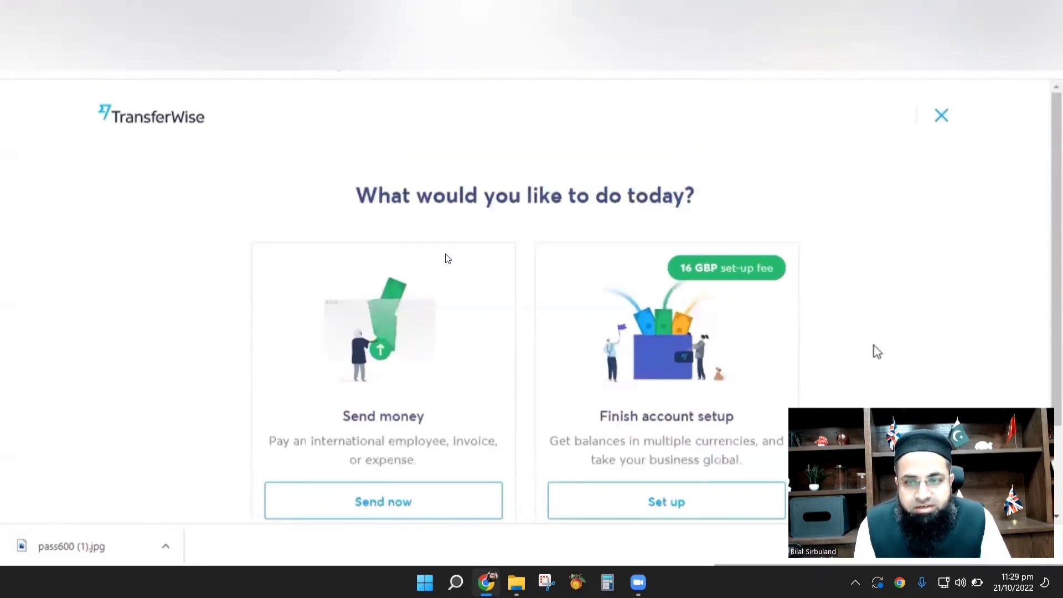
Choose Set up under Finish account setup to reach the Home dashboard with 0 EUR and 0 GBP.
scroll(877, 347, "down", 1)
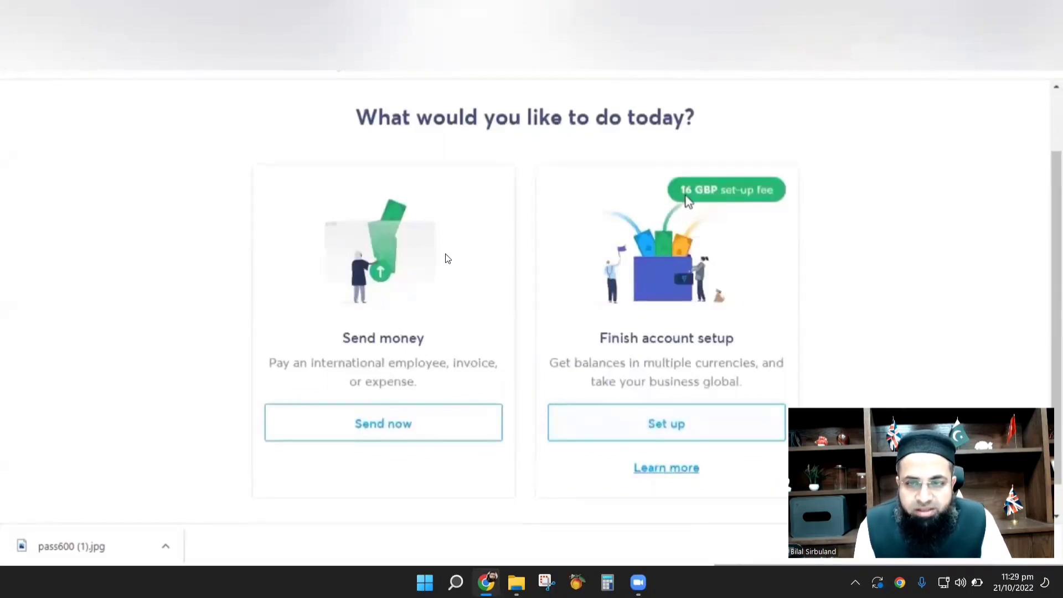
left_click(664, 440)
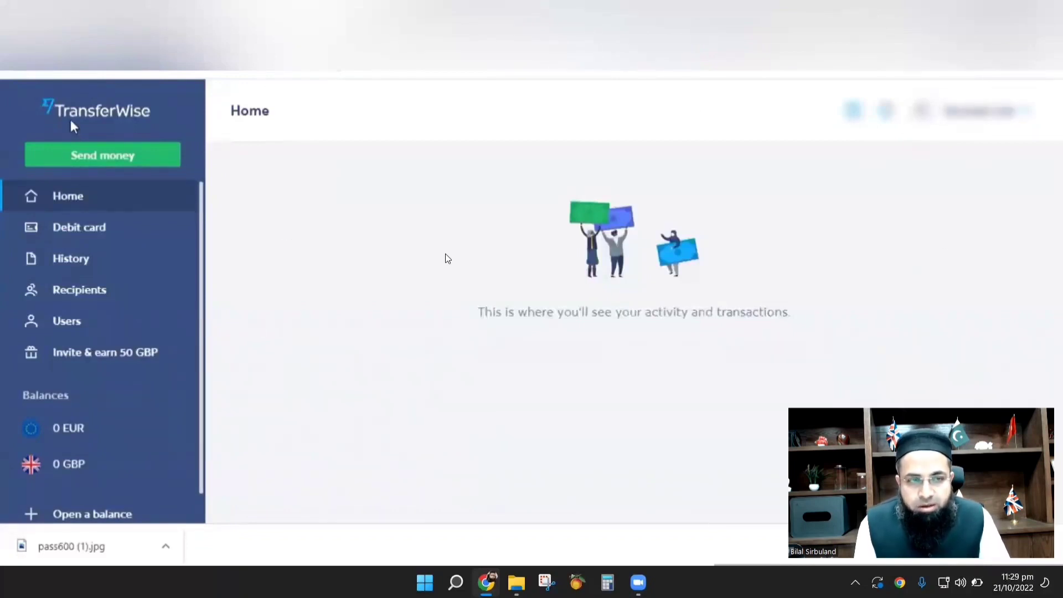
Go to the Debit card page from the sidebar and start ordering the business card.
left_click(65, 232)
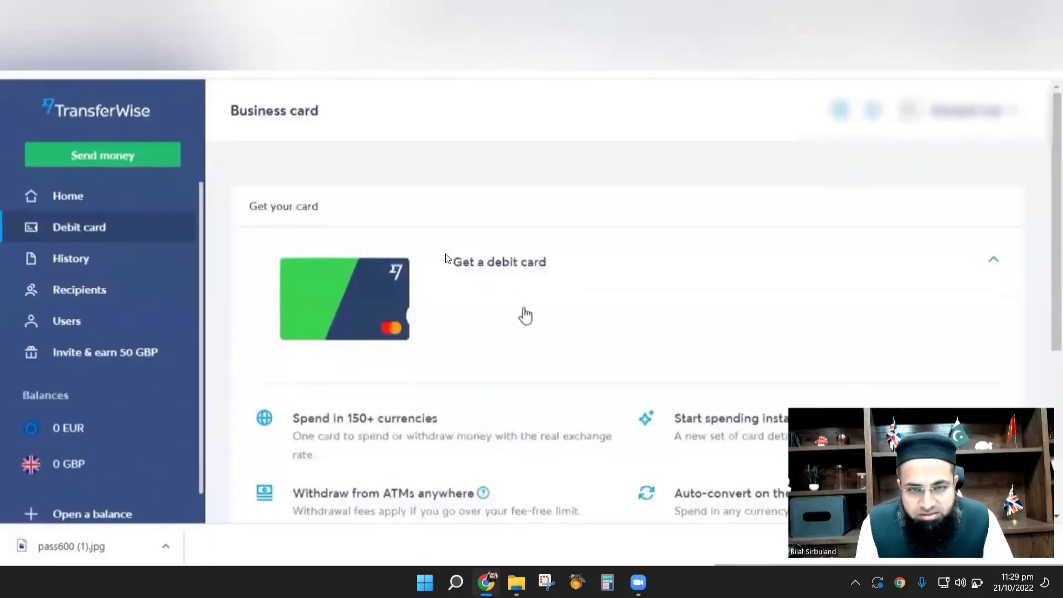
scroll(524, 311, "down", 5)
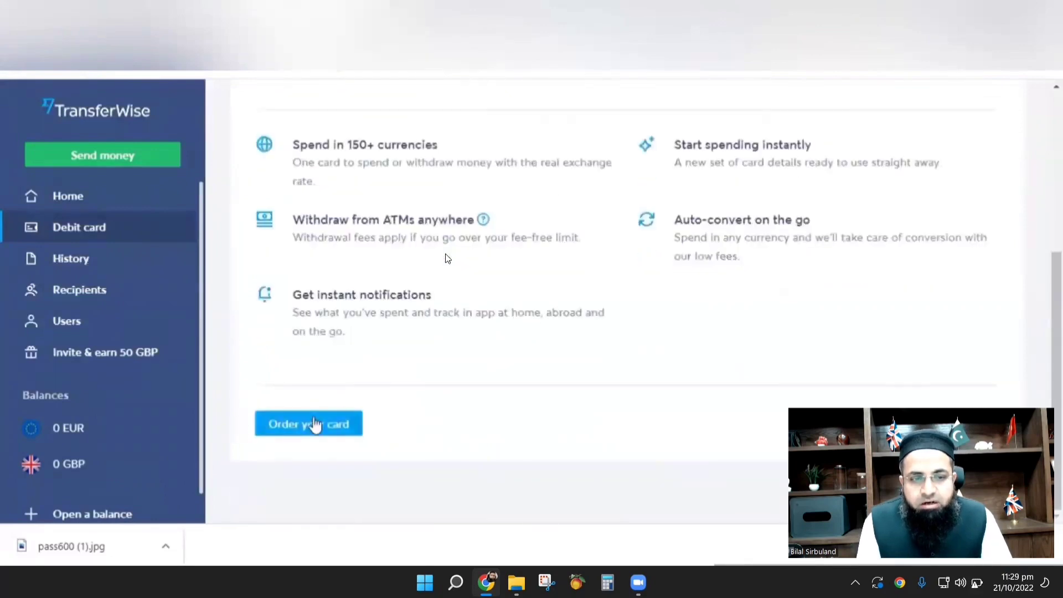
left_click(315, 424)
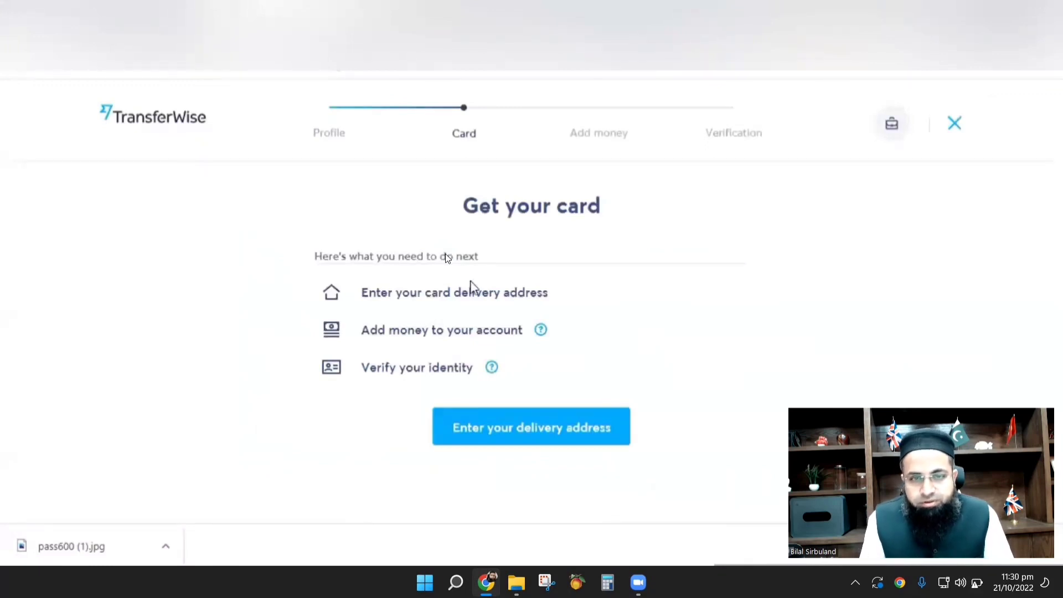
Fill in the card delivery address form and dismiss the low battery warning.
left_click(534, 434)
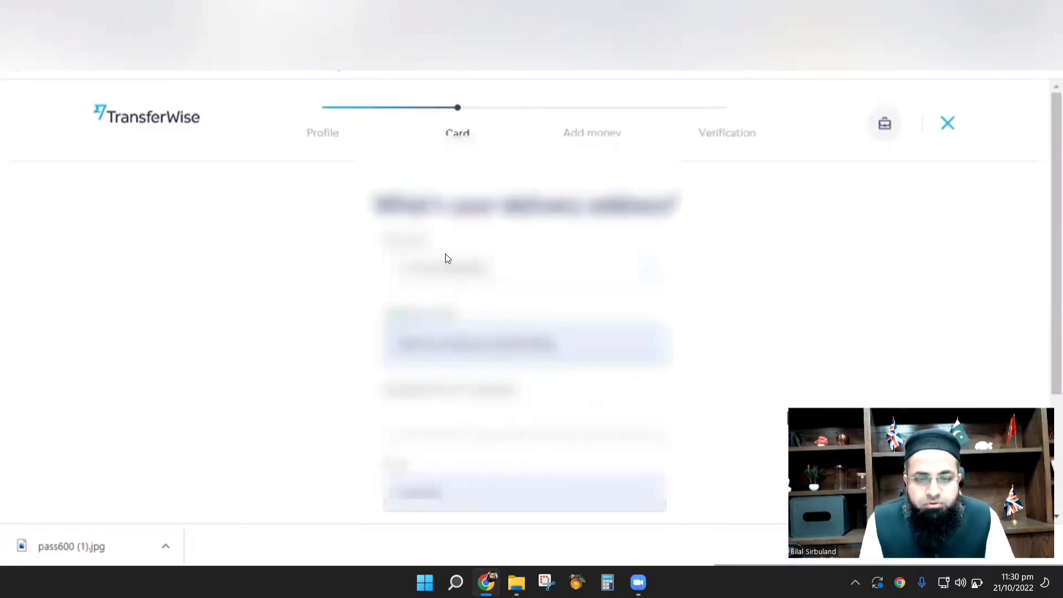
scroll(448, 259, "down", 3)
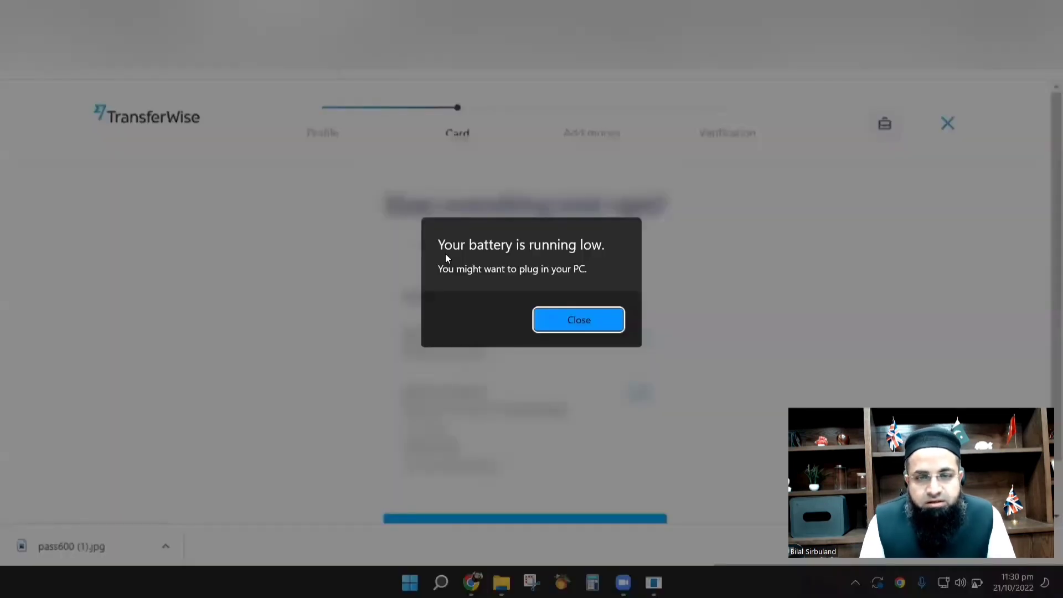
left_click(567, 318)
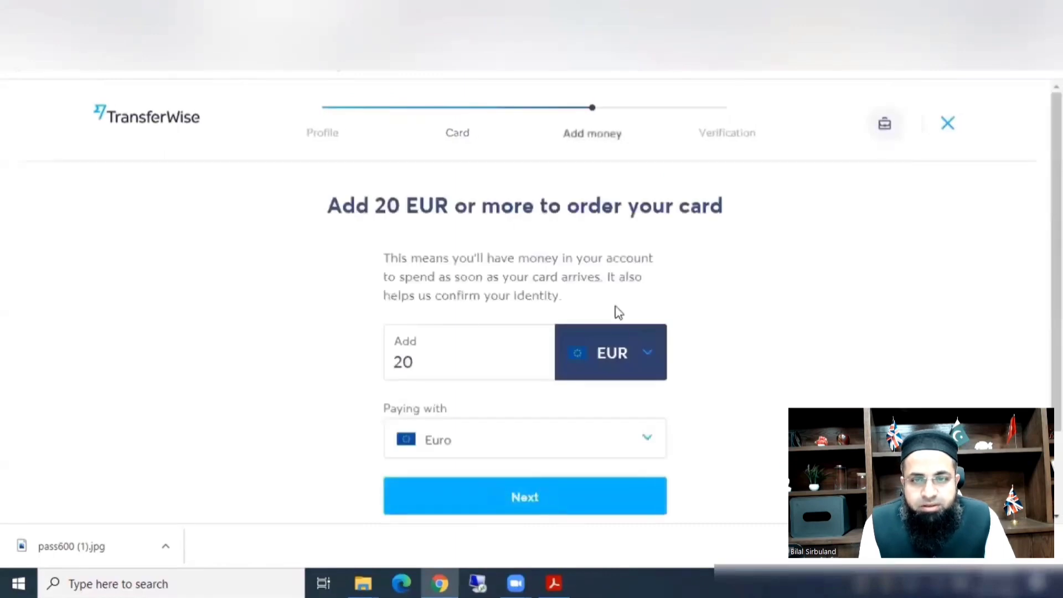
Set the card top-up currency to GBP, paying with British Pound.
left_click(648, 357)
left_click(491, 427)
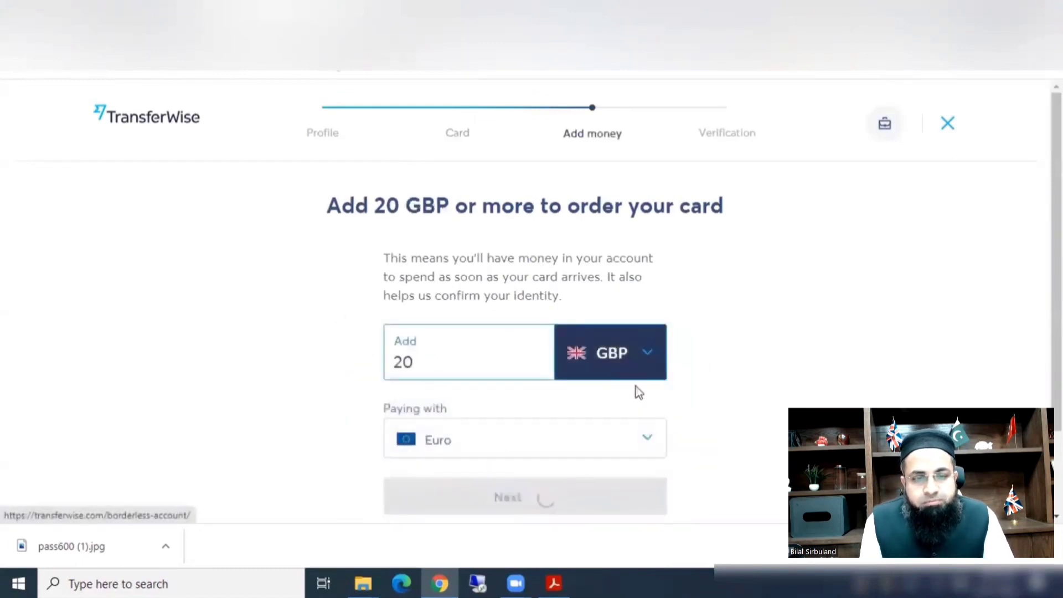
scroll(725, 299, "down", 3)
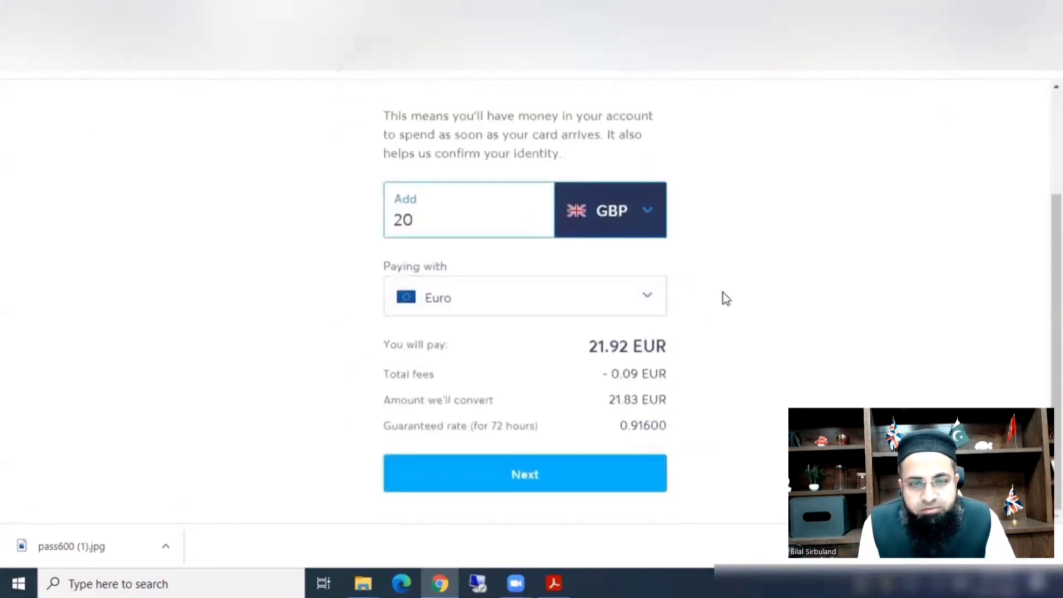
left_click(650, 304)
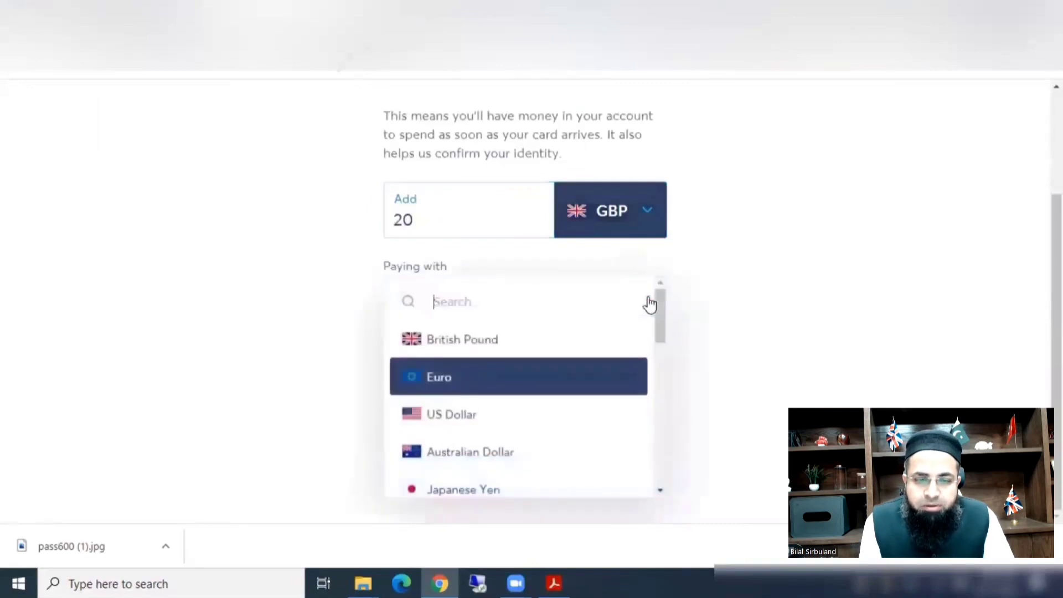
left_click(559, 340)
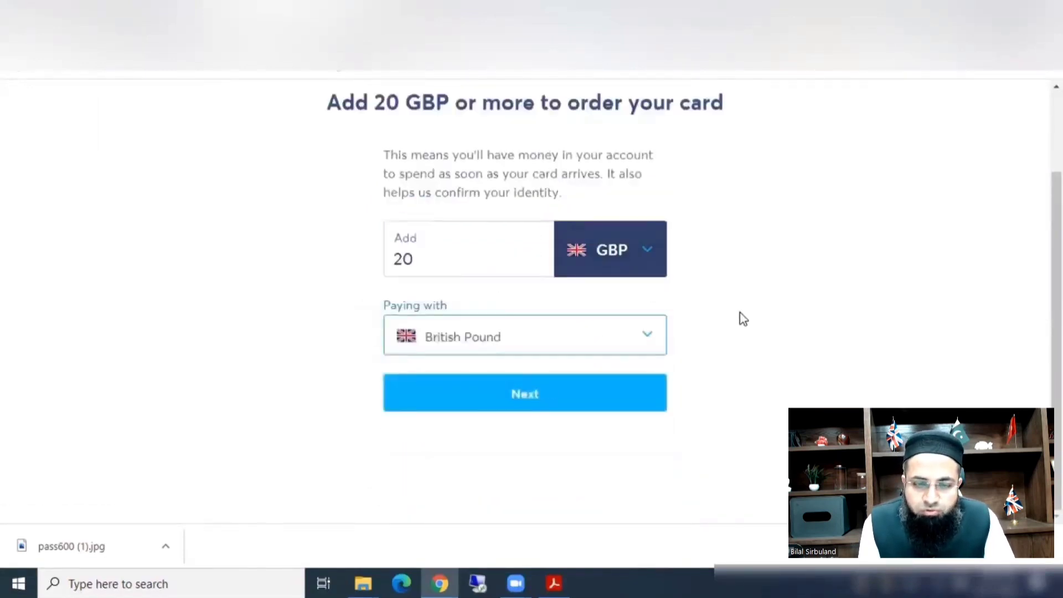
Switch the paying currency to US Dollar and proceed to the payment method.
left_click(641, 339)
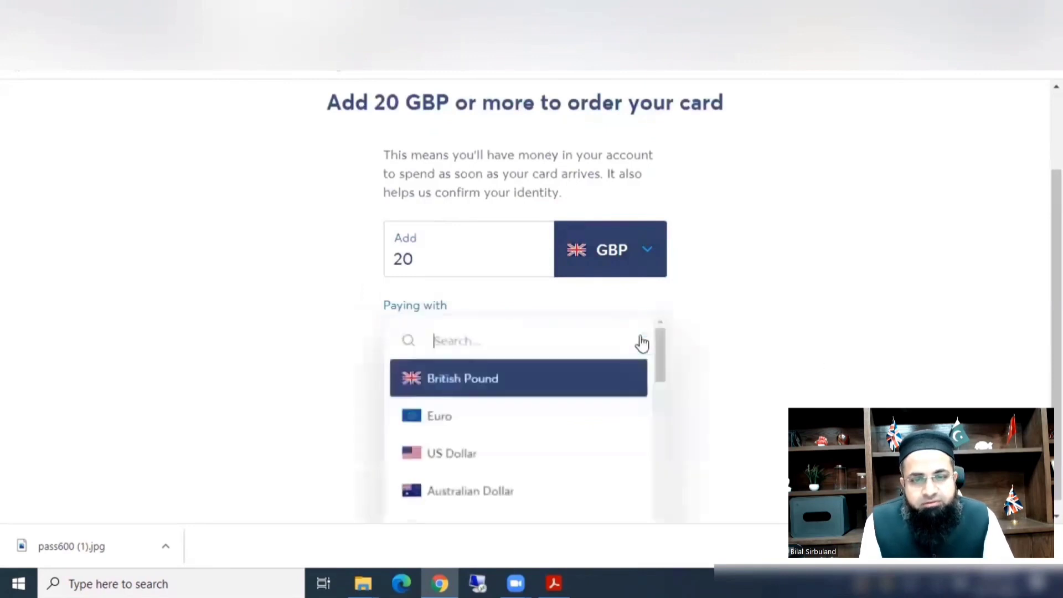
scroll(565, 399, "down", 1)
left_click(537, 382)
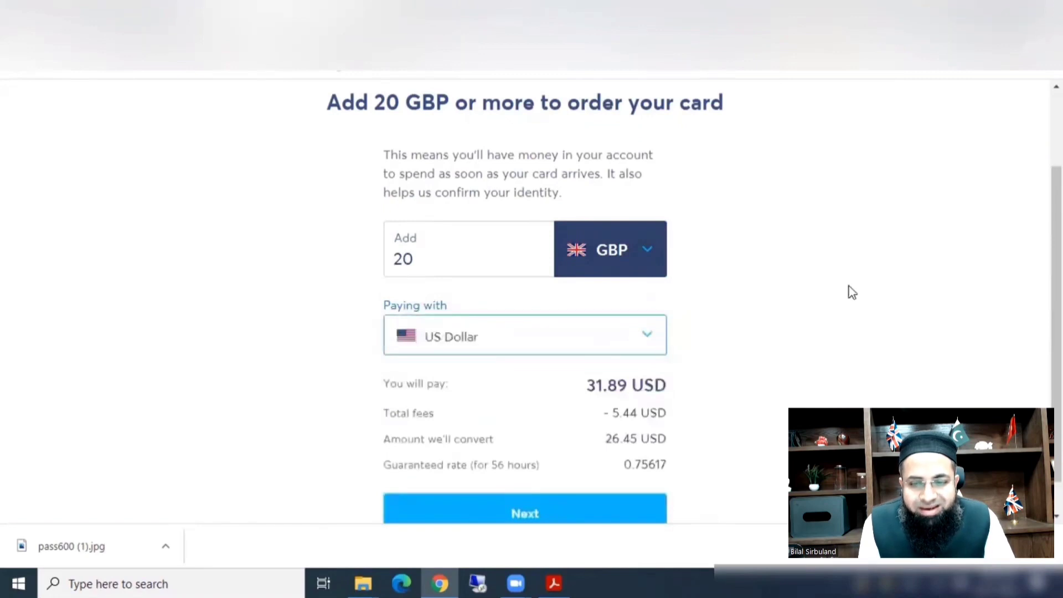
scroll(852, 291, "down", 1)
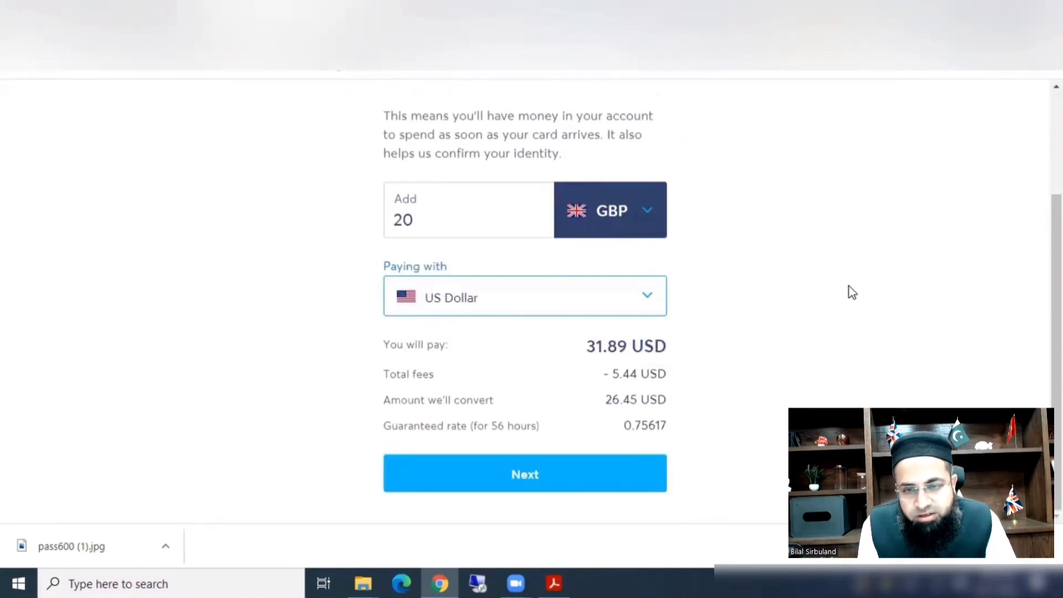
left_click(546, 485)
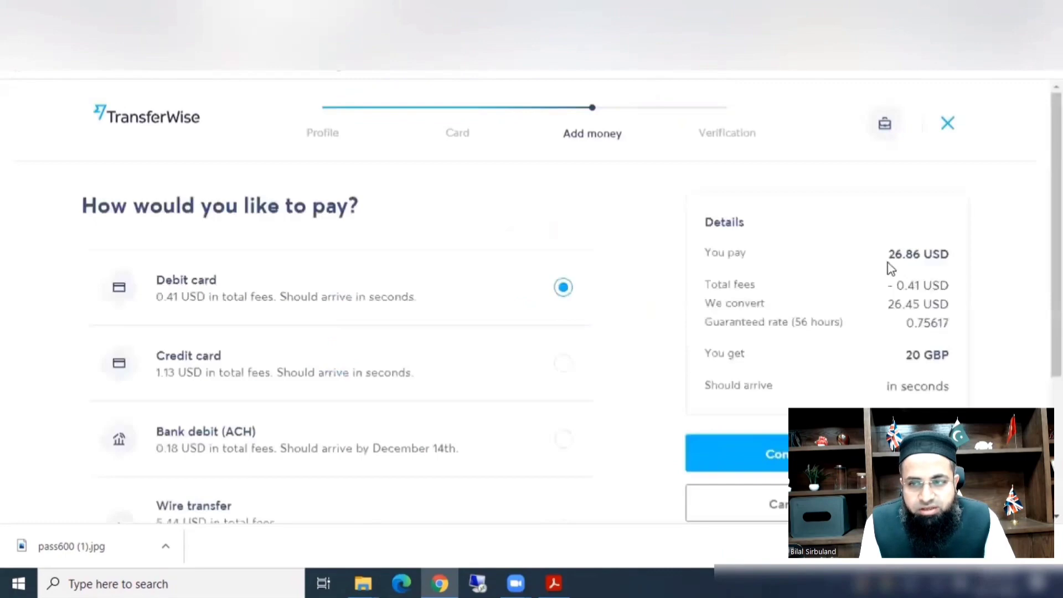
Switch the 20 GBP top-up's payment method from debit card to credit card and continue to payment.
scroll(891, 269, "down", 2)
scroll(891, 269, "down", 1)
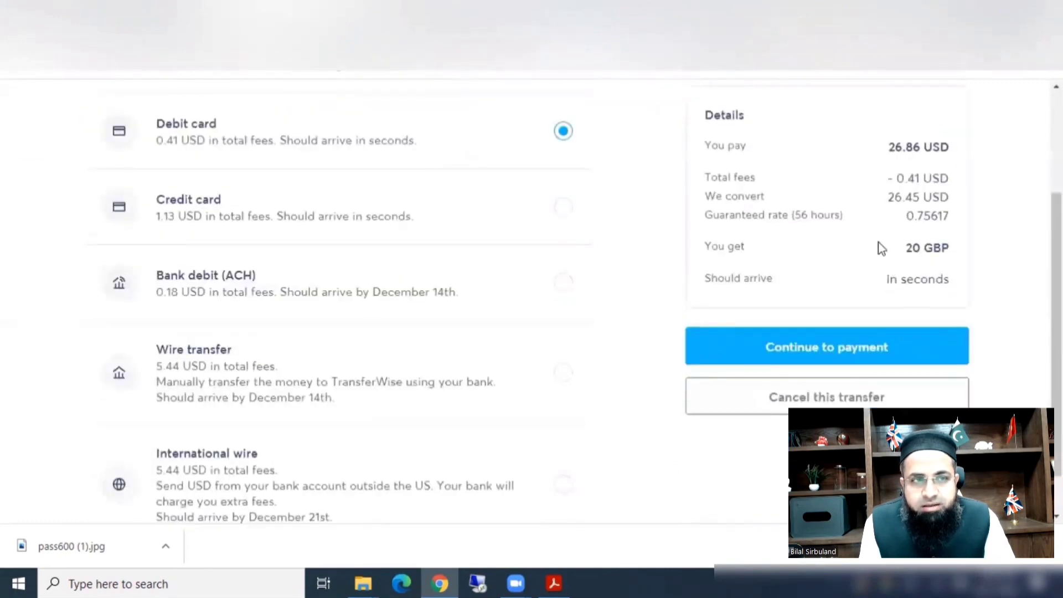
scroll(882, 249, "up", 1)
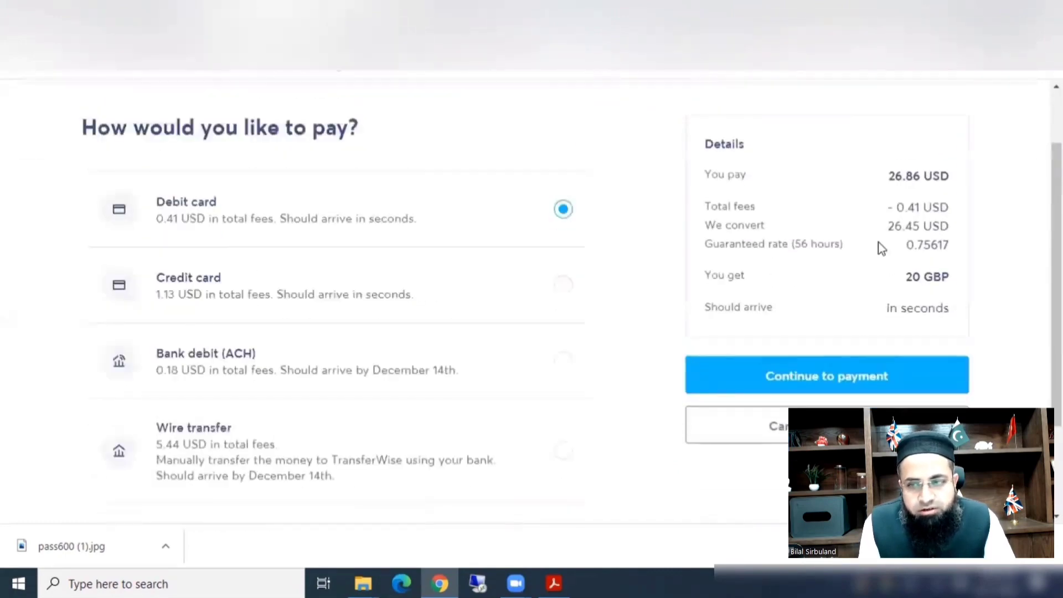
scroll(882, 249, "down", 2)
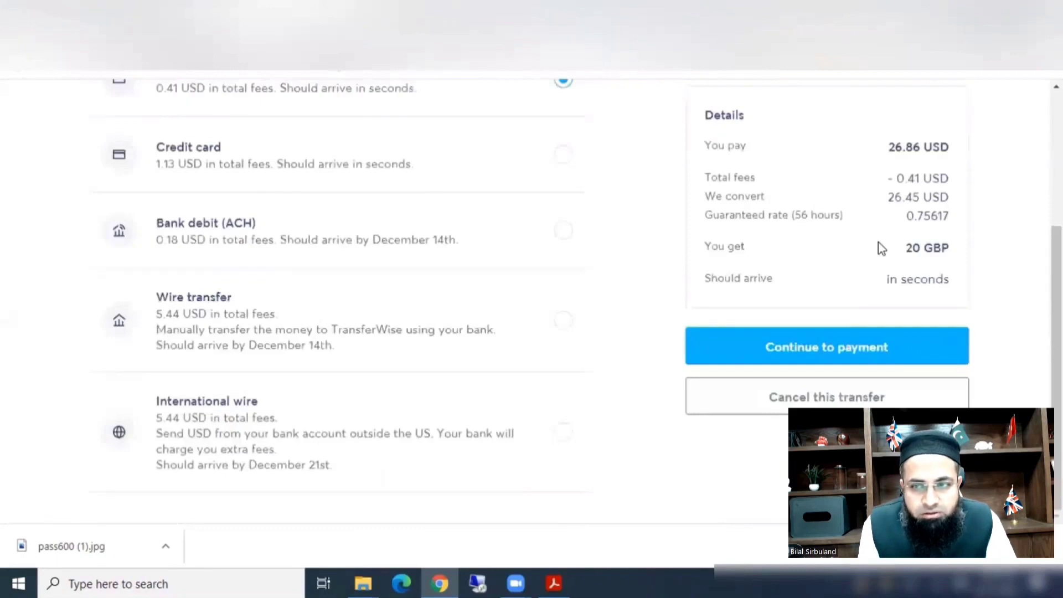
scroll(881, 248, "up", 1)
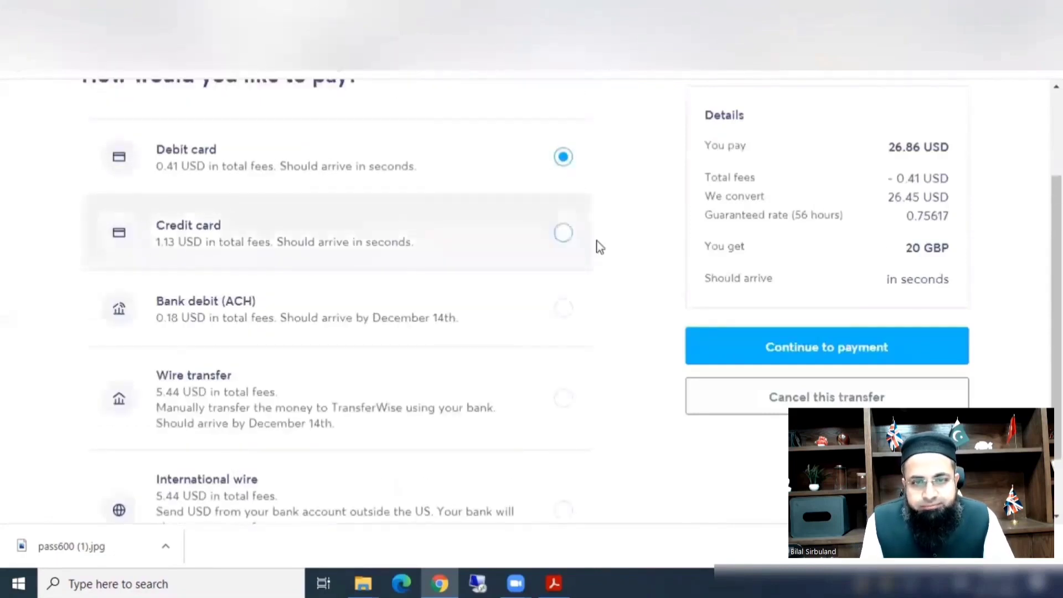
left_click(564, 234)
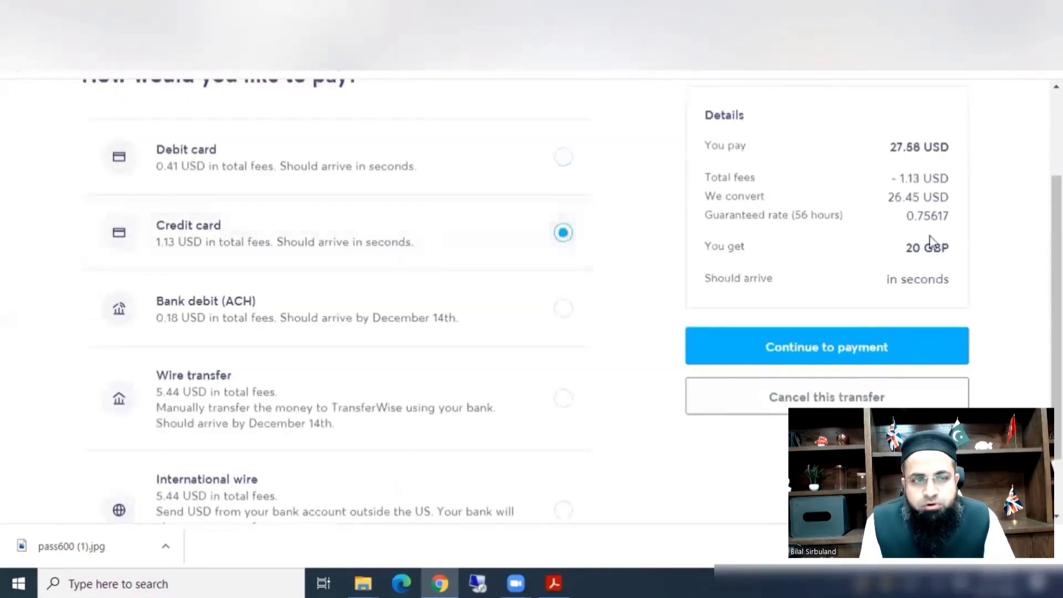
left_click(849, 355)
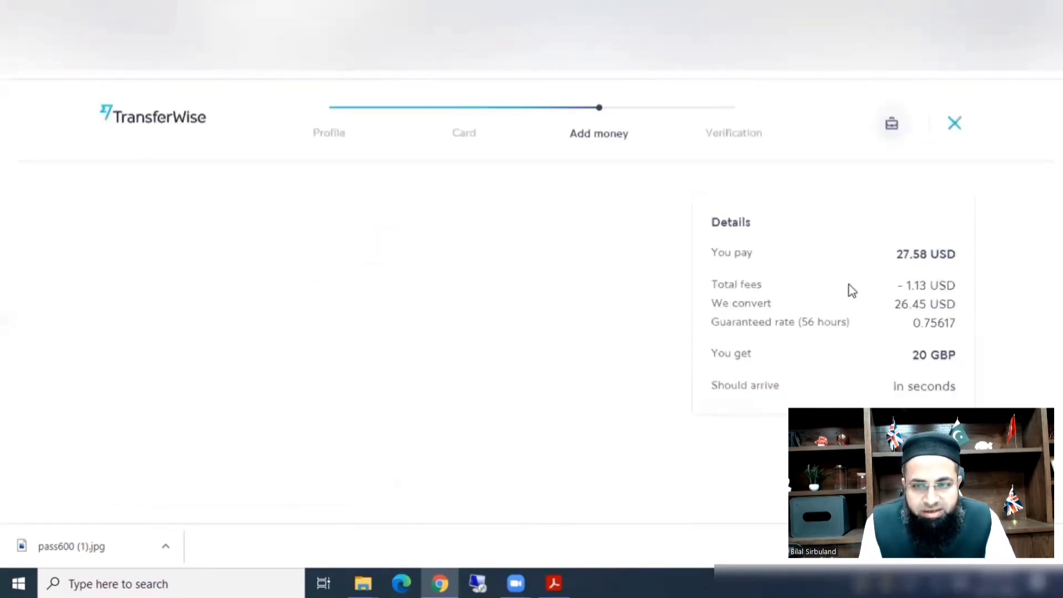
Enter the card number and details on the 'Pay with your card' form.
left_click(287, 291)
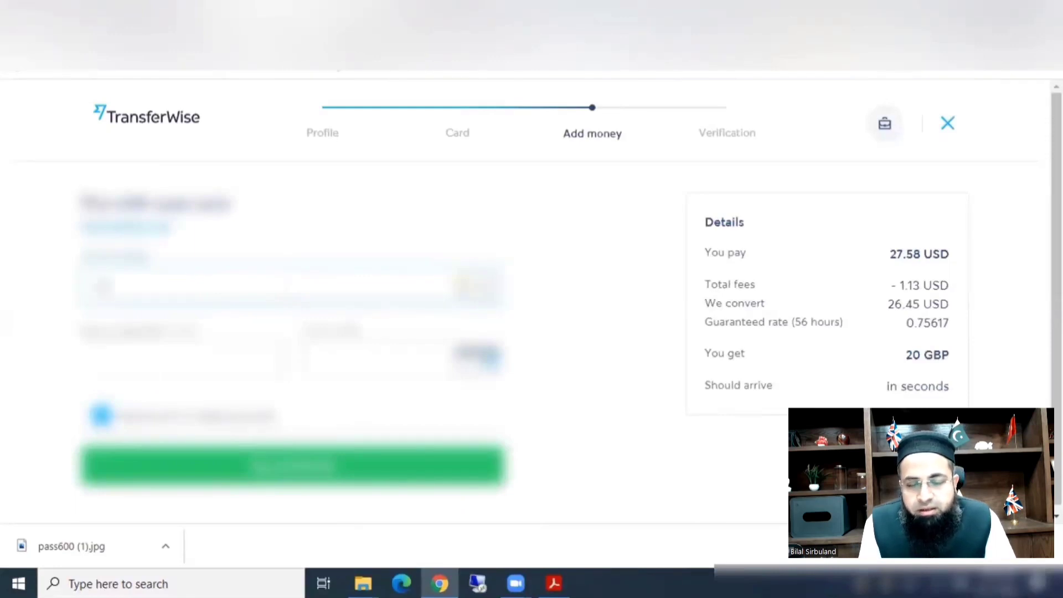
type("4242")
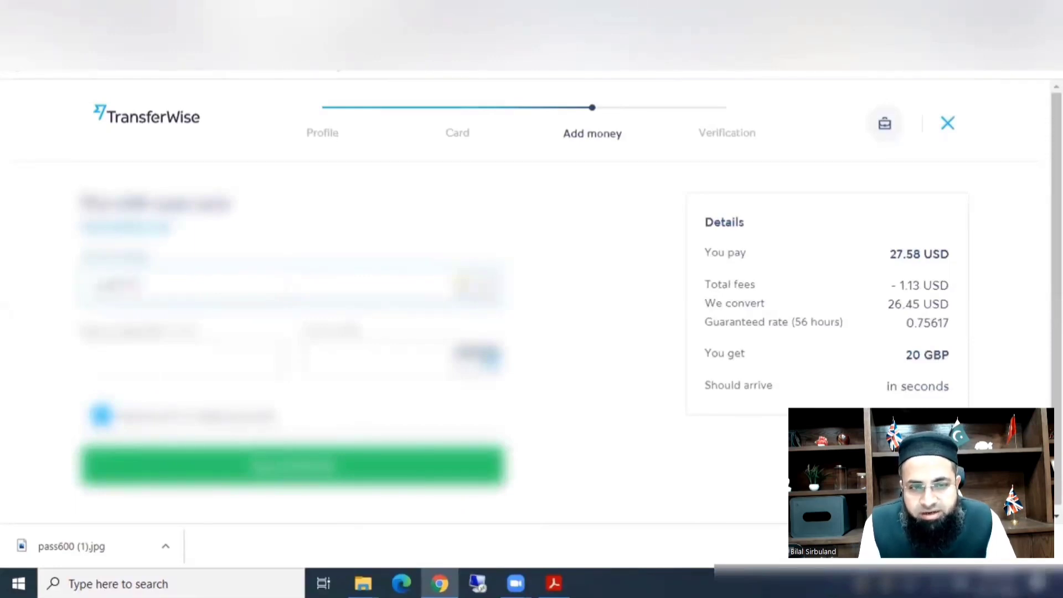
type("4242")
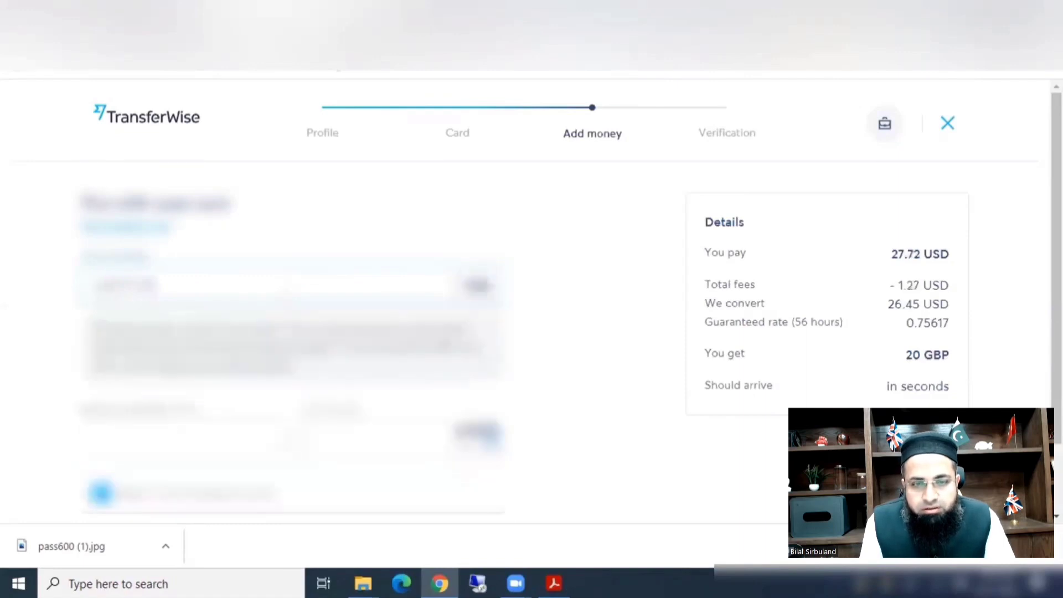
type("4242")
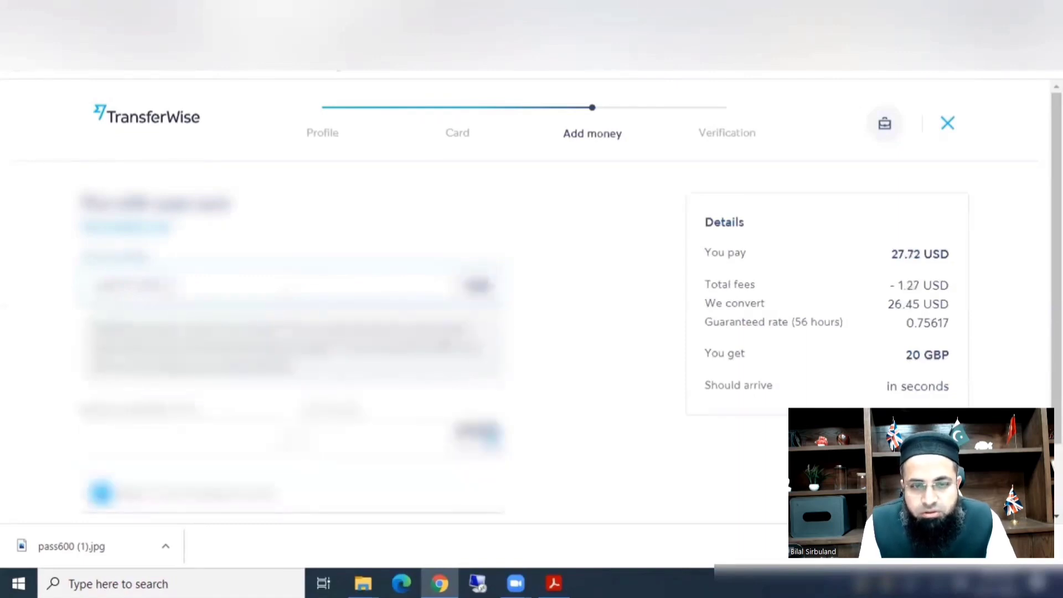
type("4242")
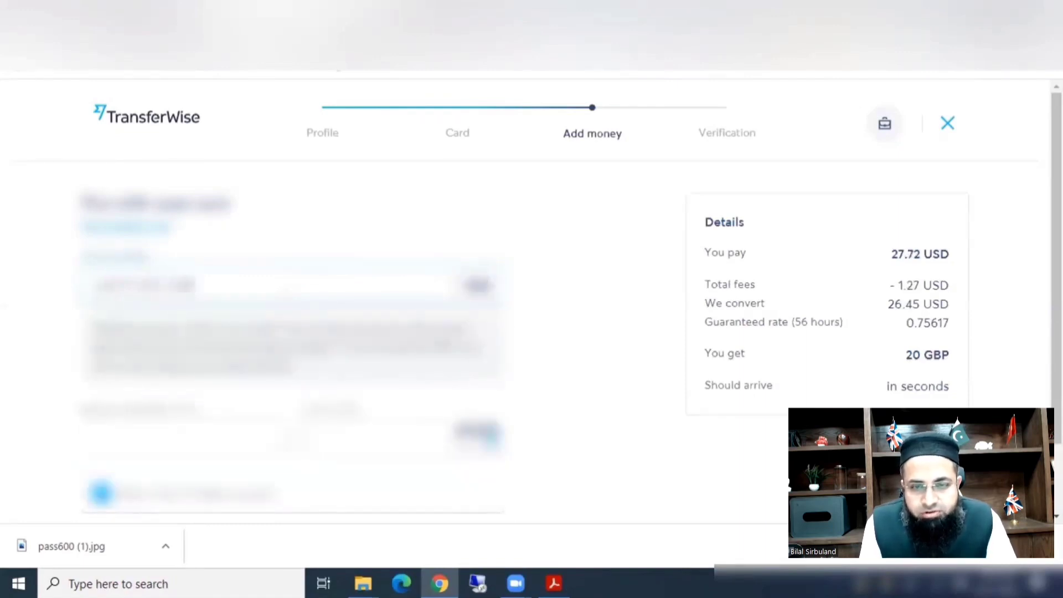
type("4242")
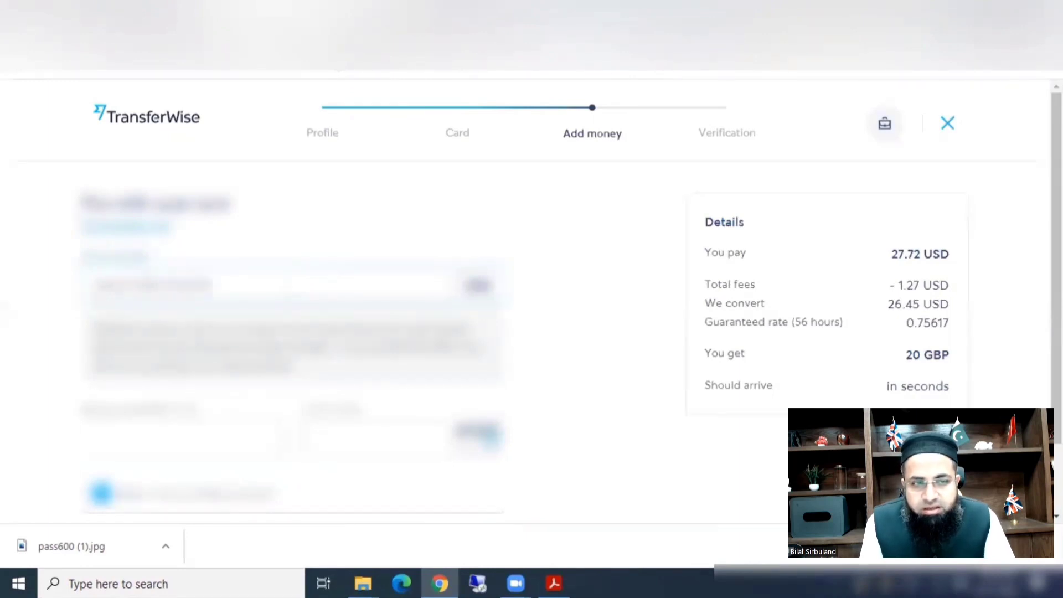
type("42")
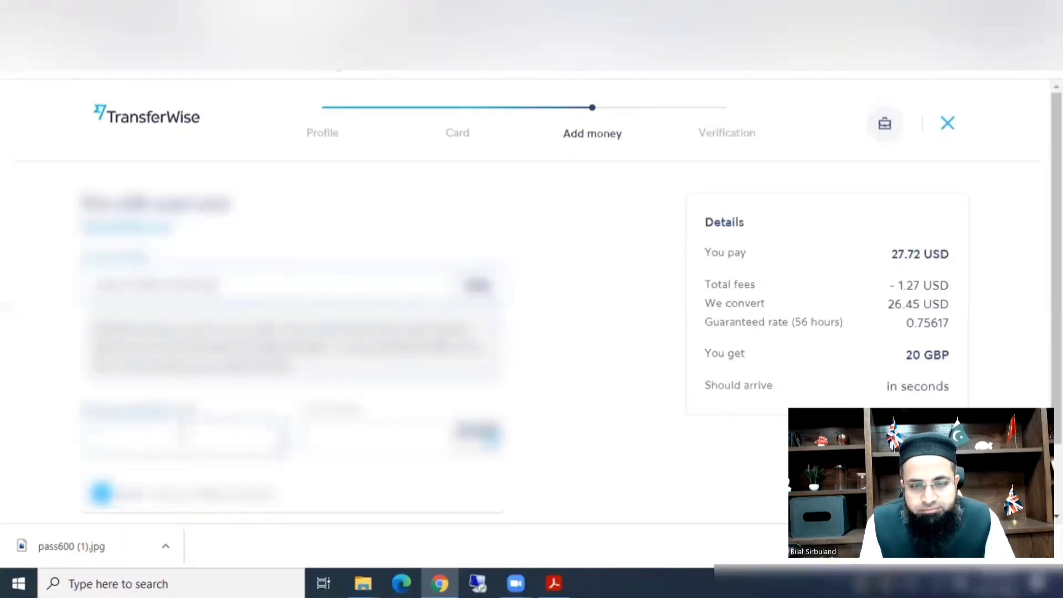
type("122")
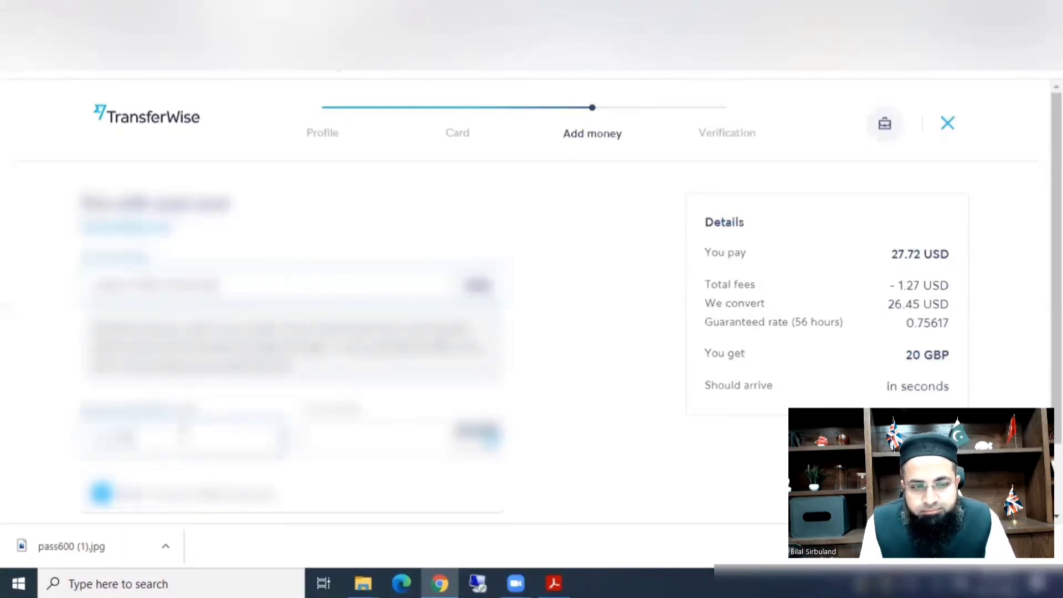
type("3")
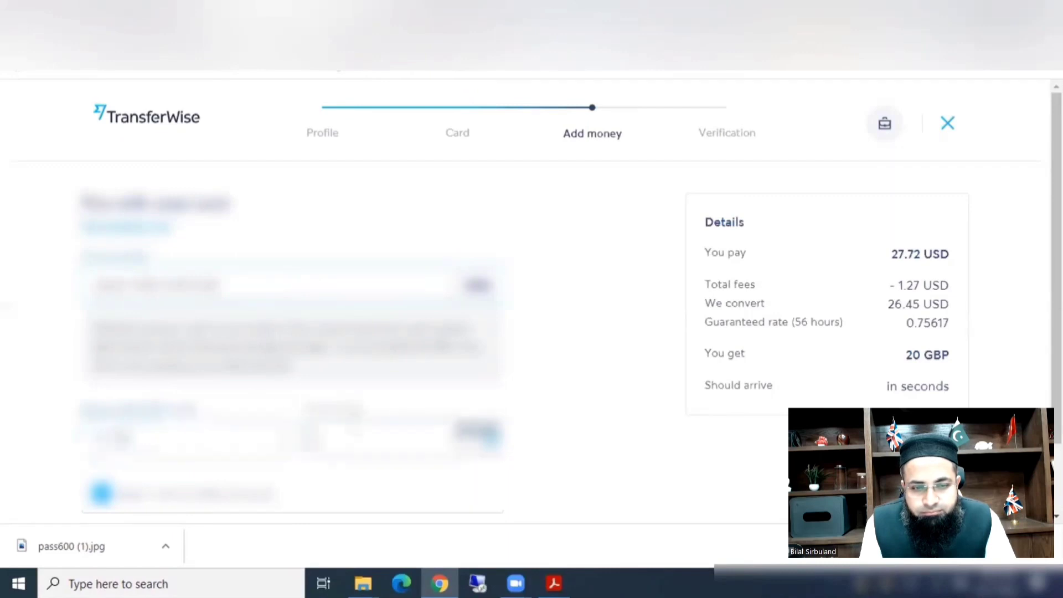
type("4")
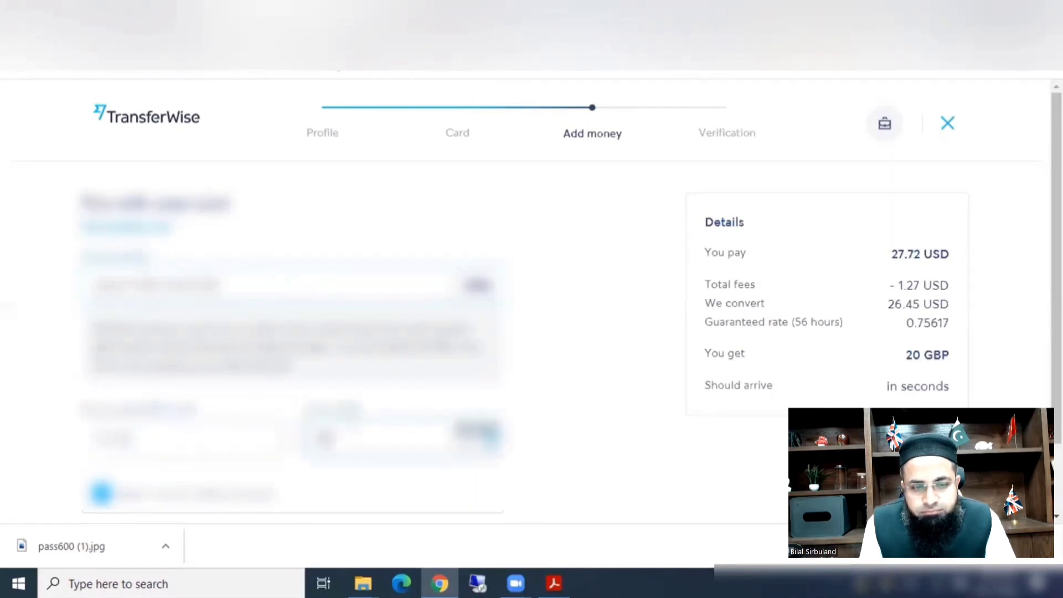
scroll(357, 437, "down", 2)
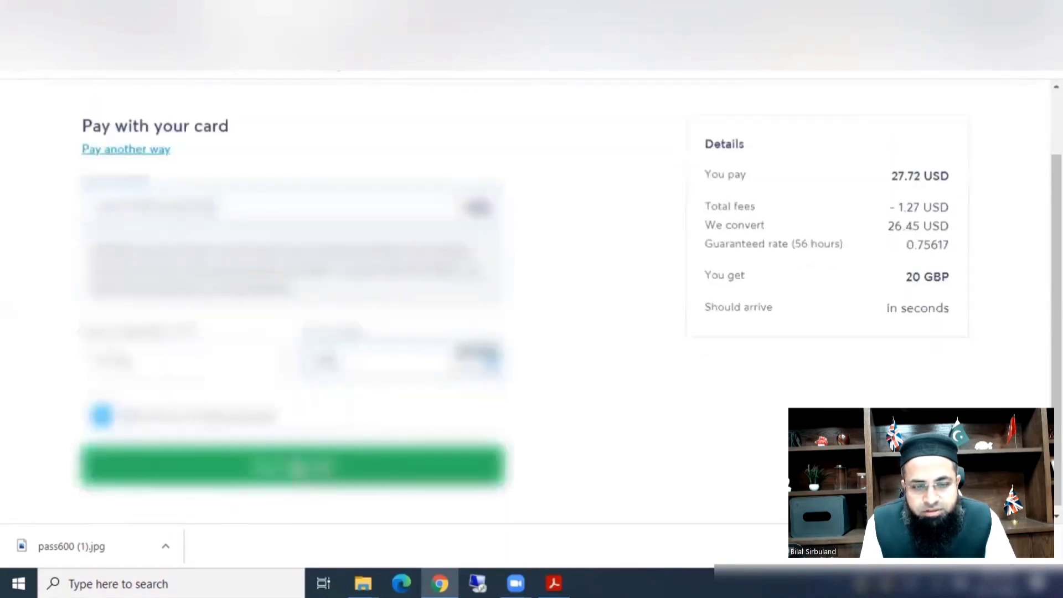
Re-enter the card details and replace the incorrect expiry date with a corrected one.
left_click(299, 465)
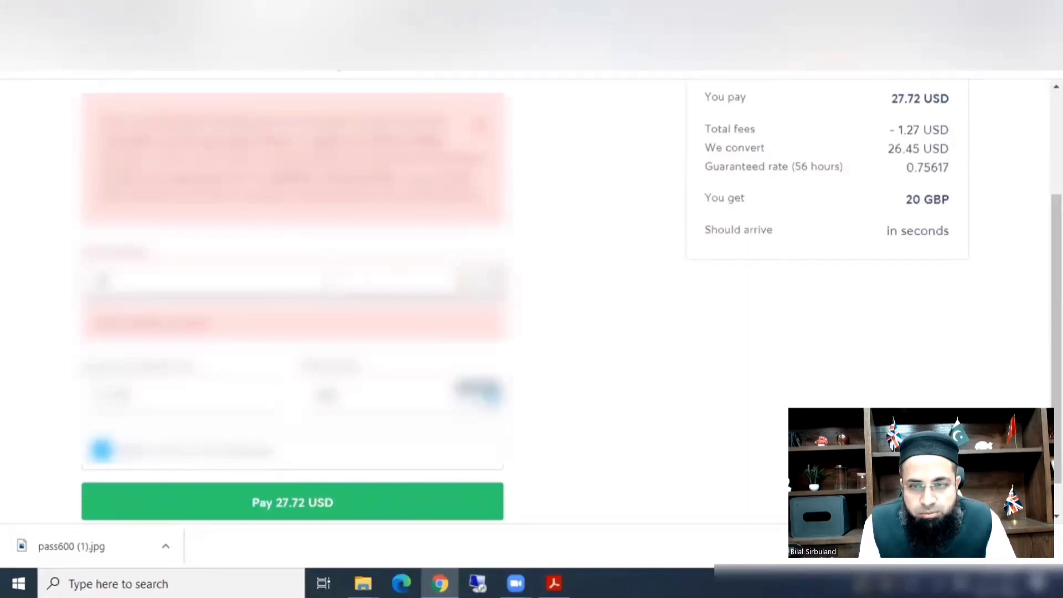
type("1234")
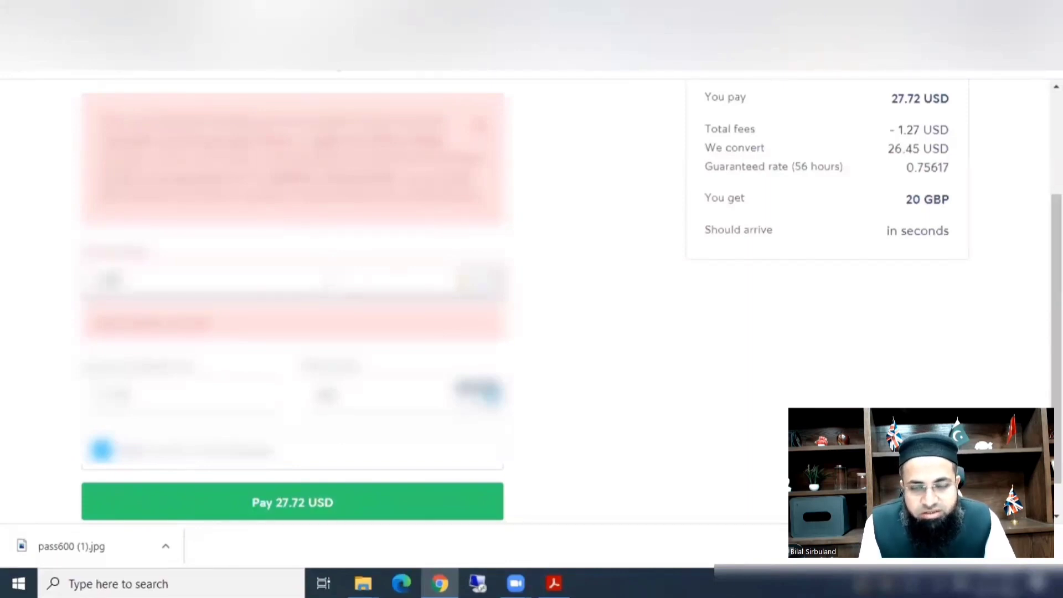
type("5")
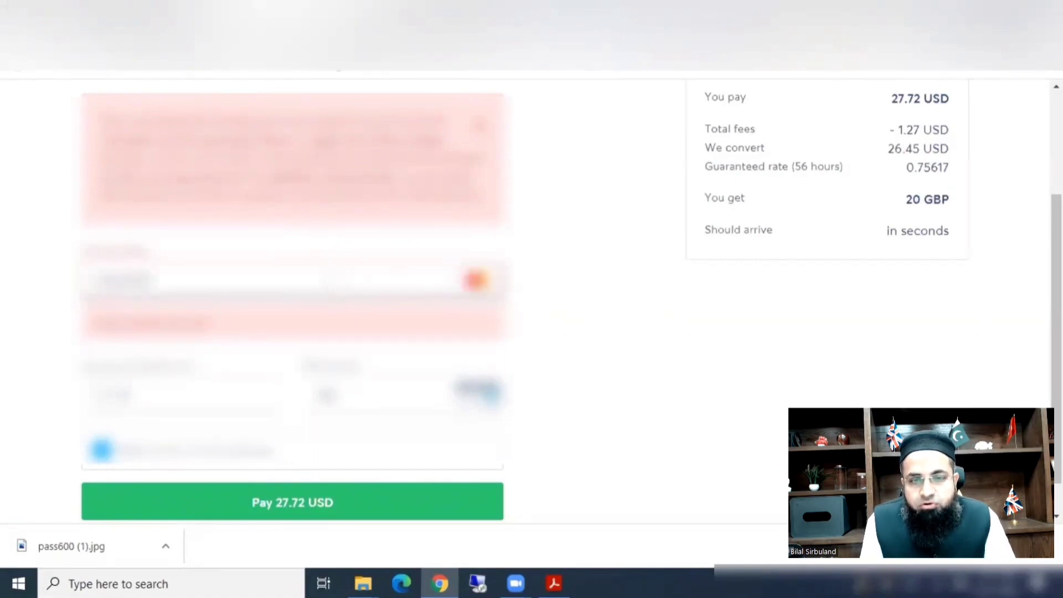
type("6")
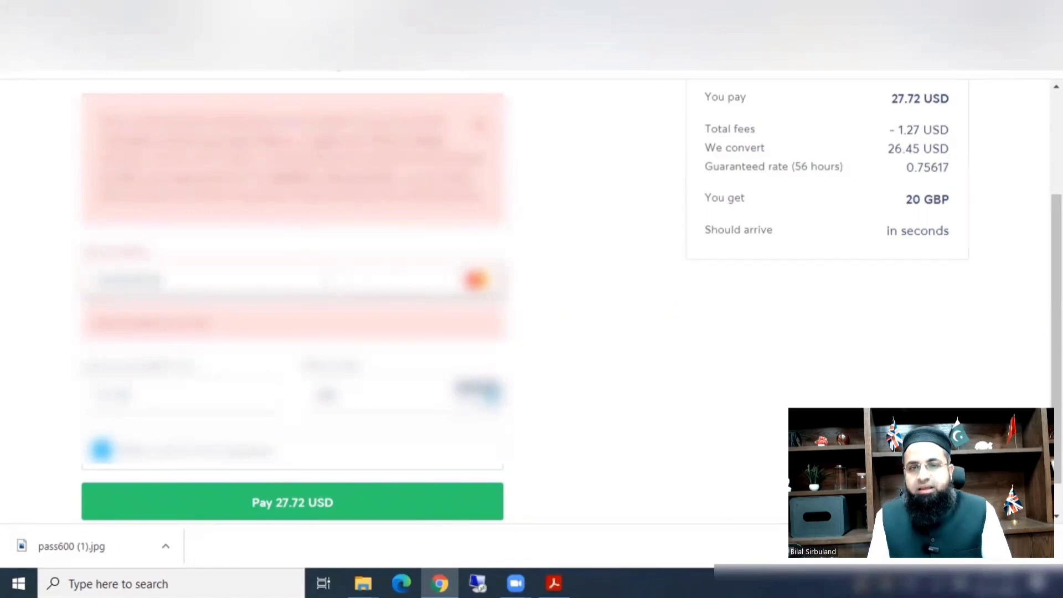
type("1")
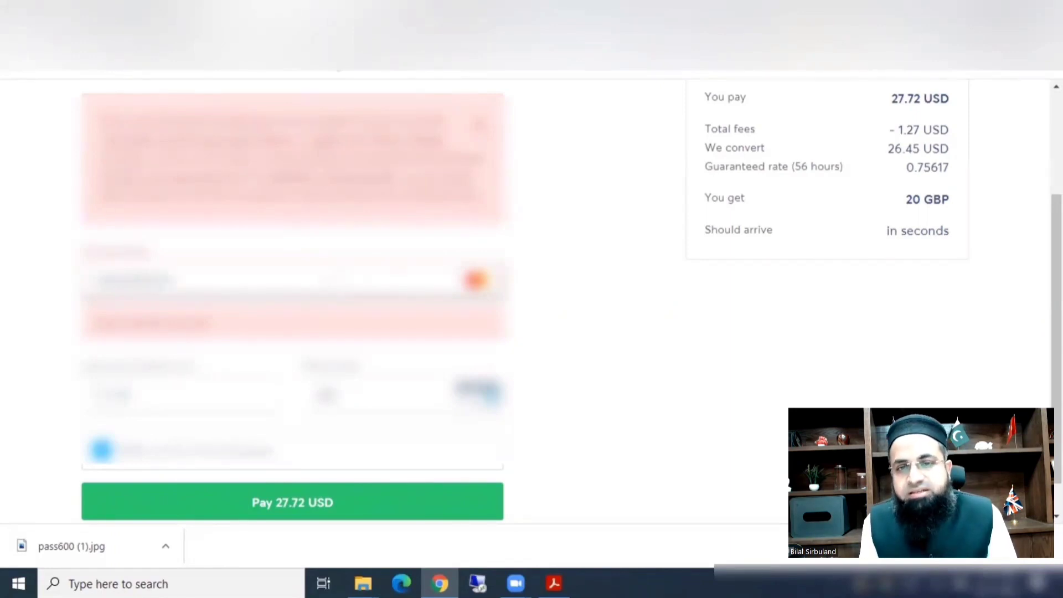
type("1234")
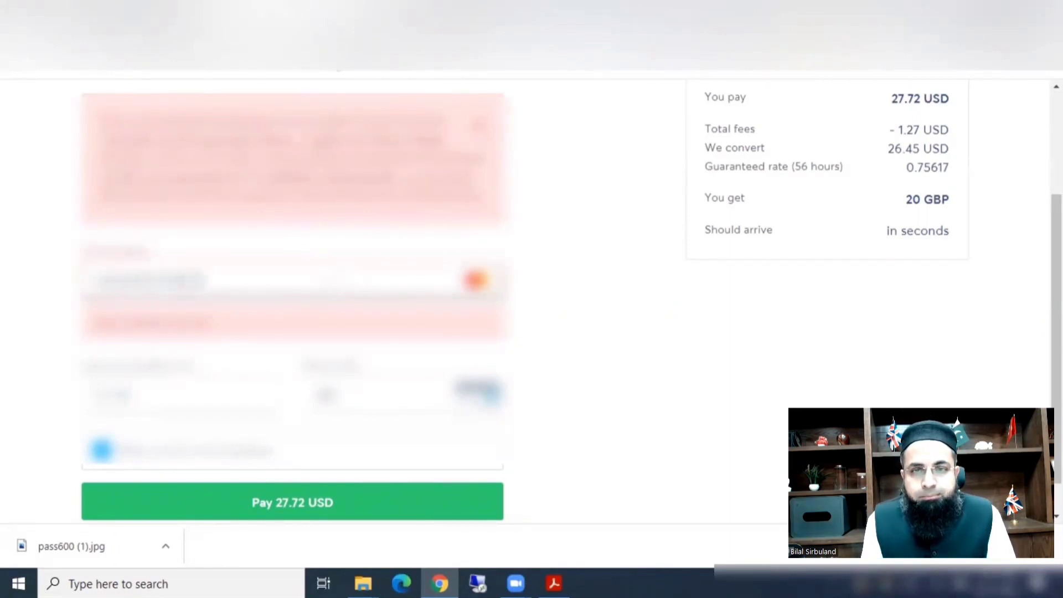
type("11")
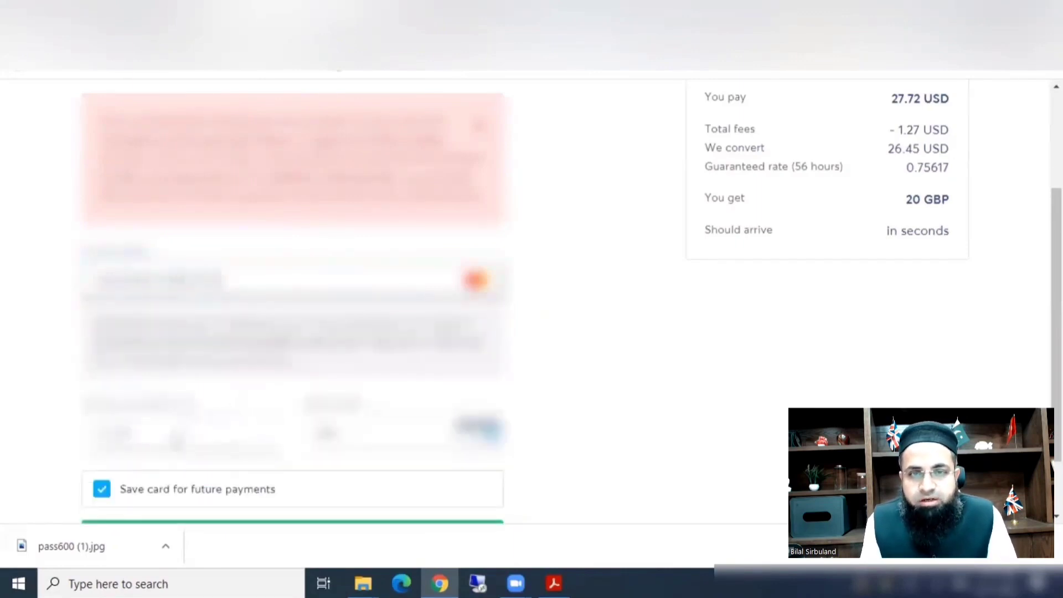
left_click_drag(176, 440, 36, 445)
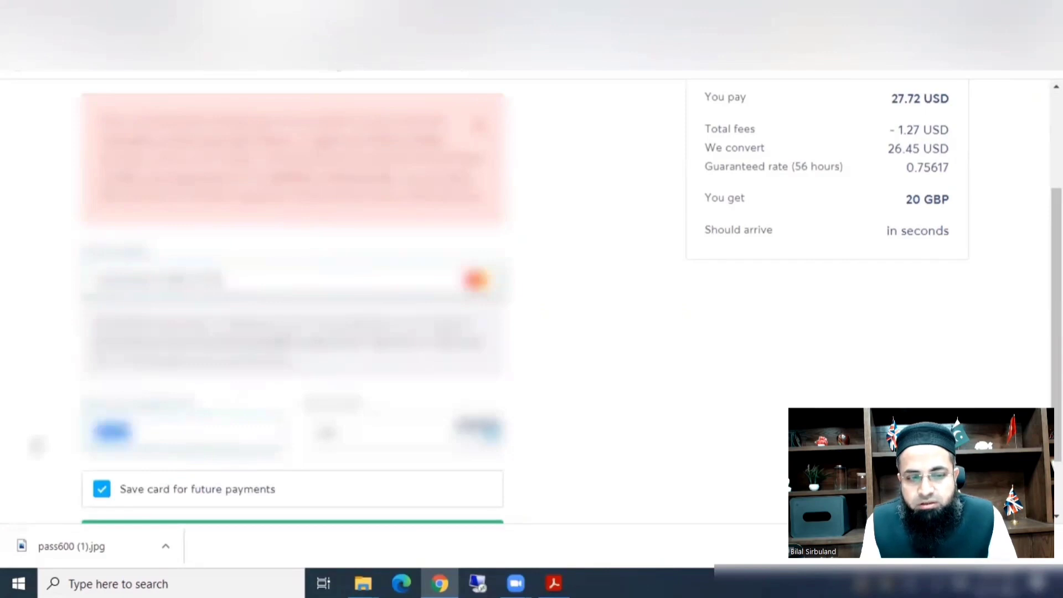
key("BackSpace")
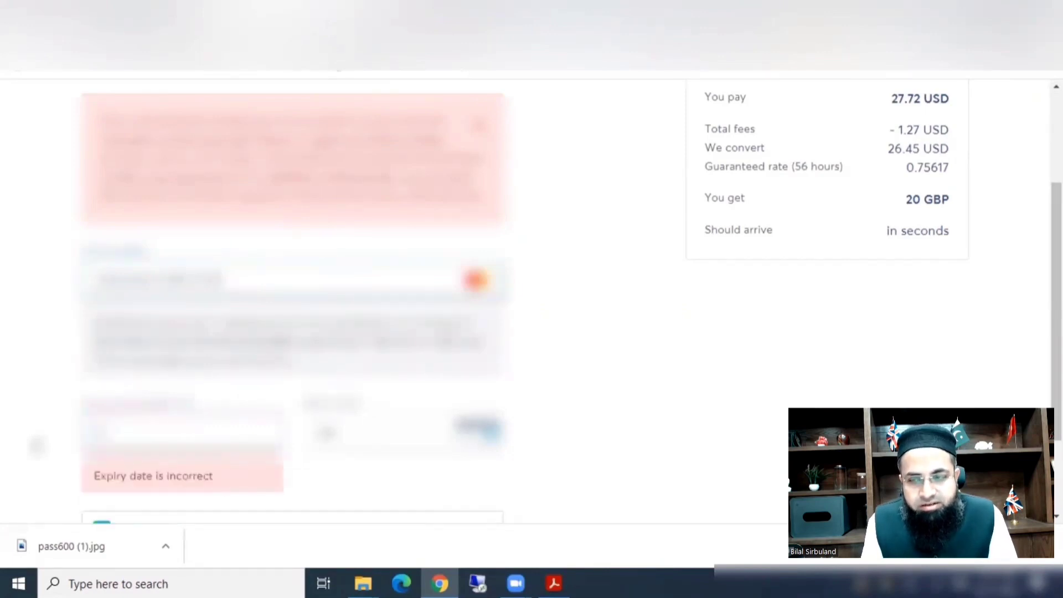
type("12/25")
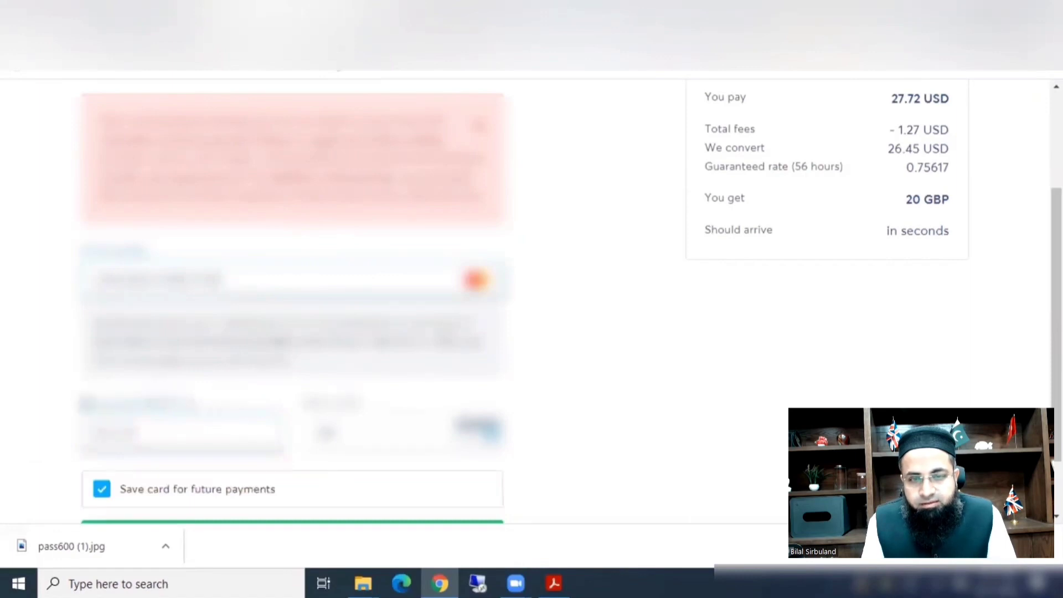
Enter the card security code and pay the 27.72 USD.
left_click(326, 434)
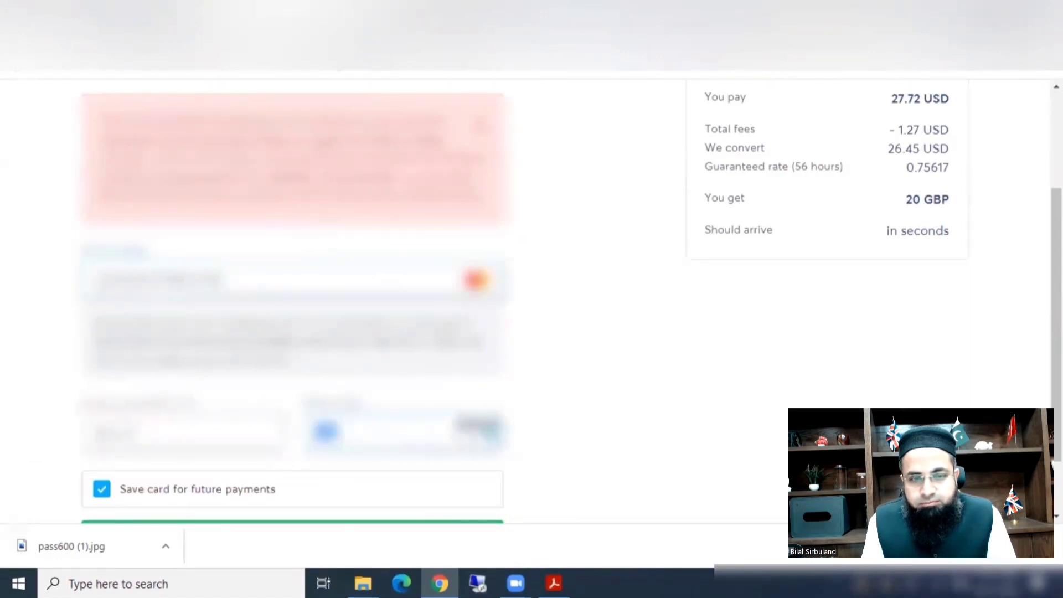
type("123")
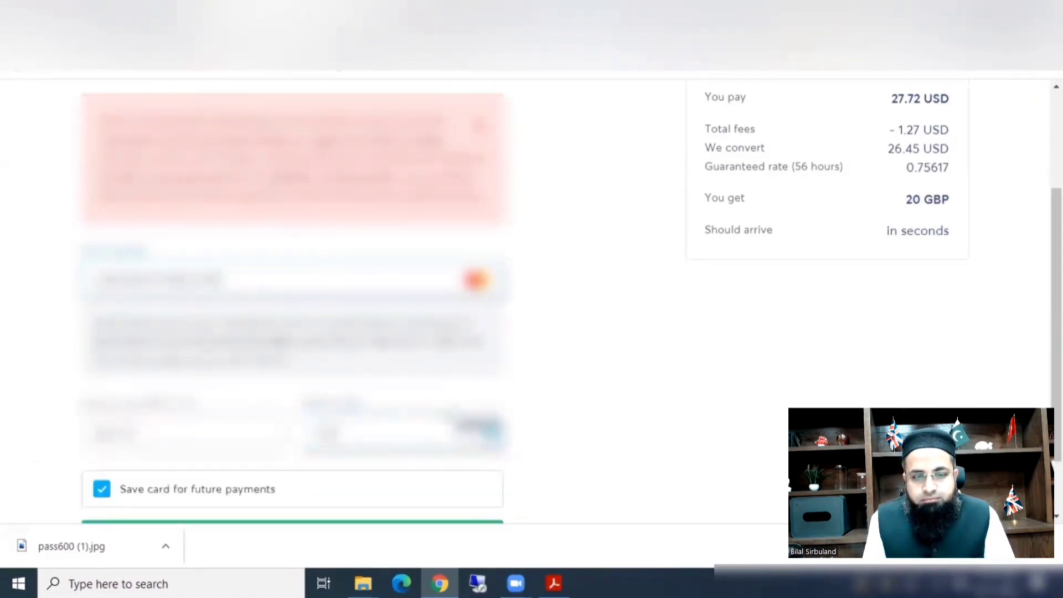
scroll(589, 375, "down", 1)
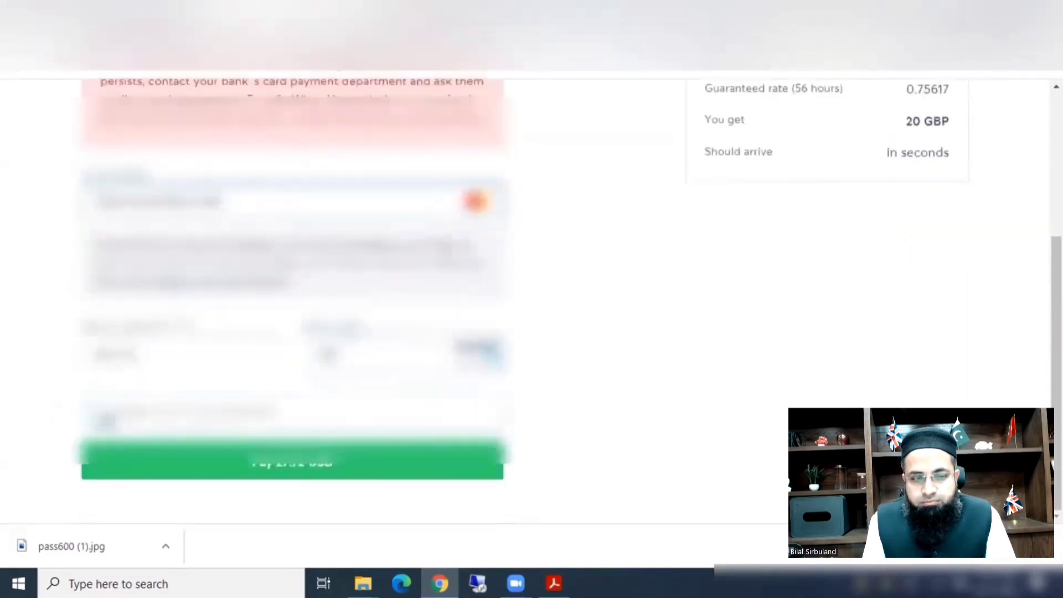
left_click(406, 470)
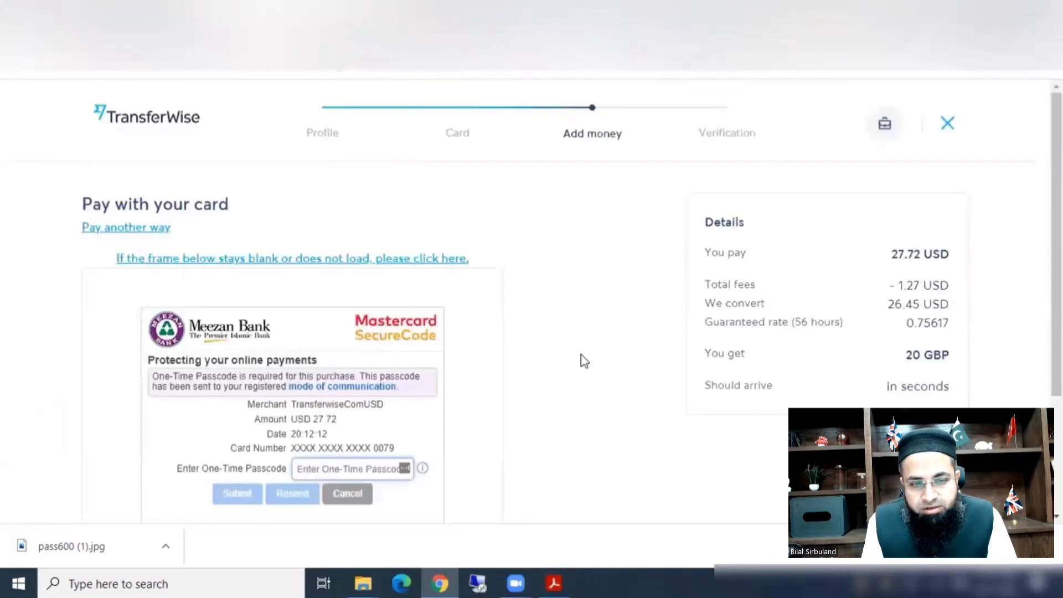
Enter the one-time passcode in the Meezan Bank SecureCode frame and submit it.
left_click(351, 469)
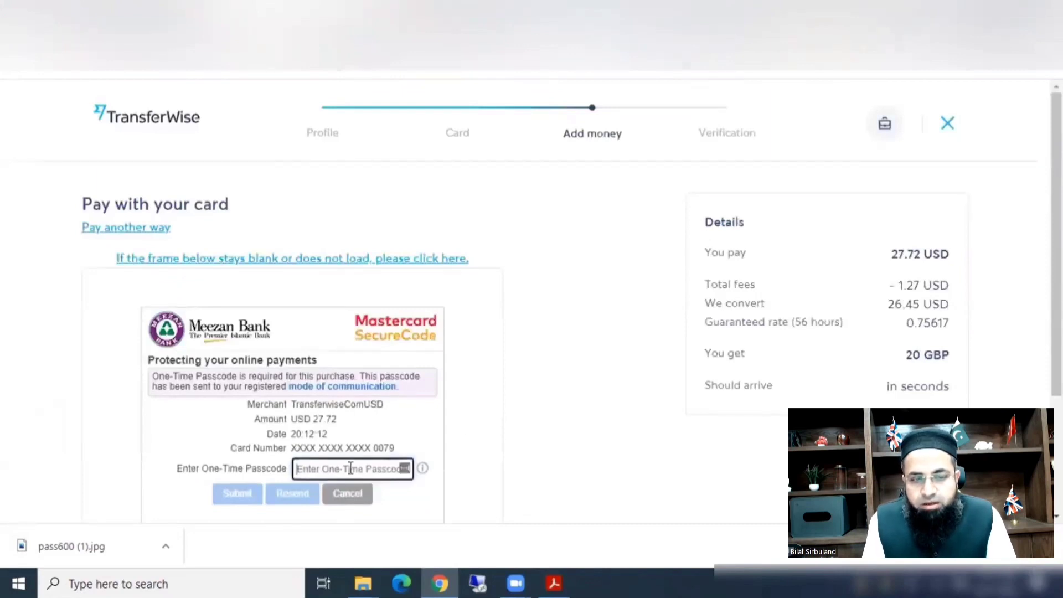
type("1")
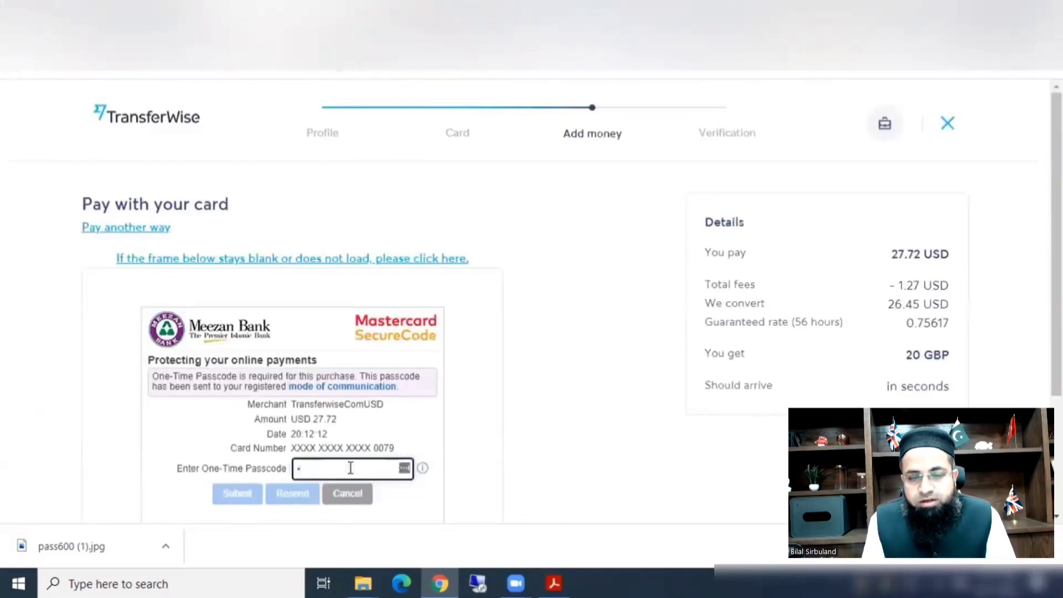
type("23")
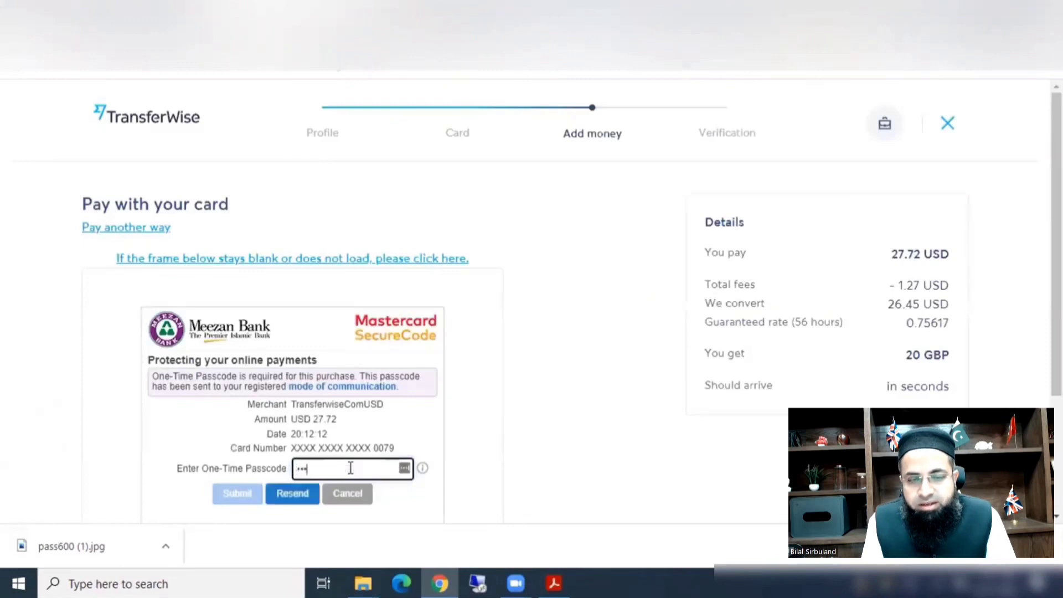
type("456")
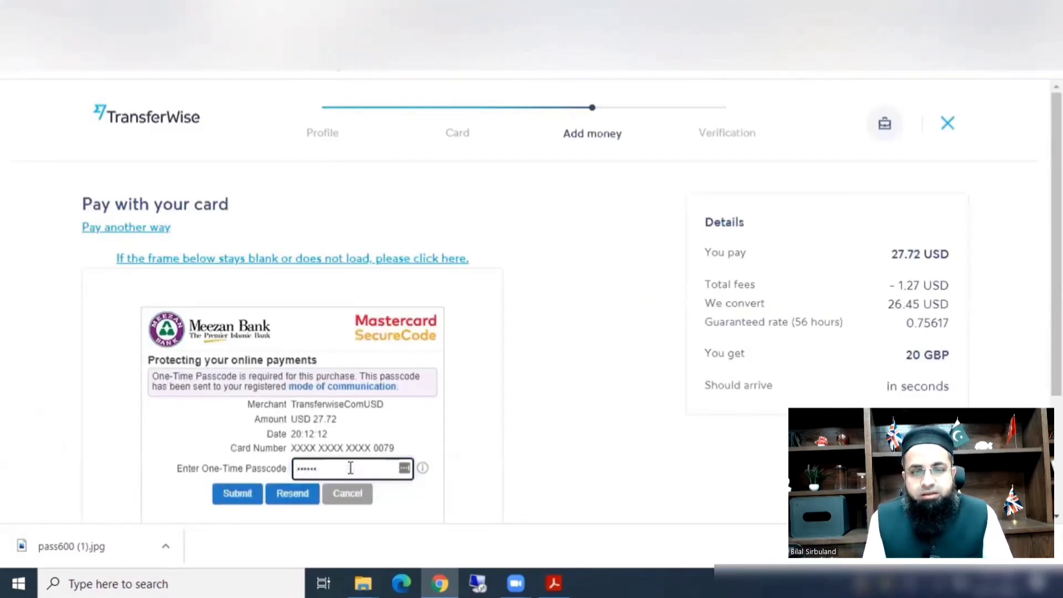
left_click(238, 494)
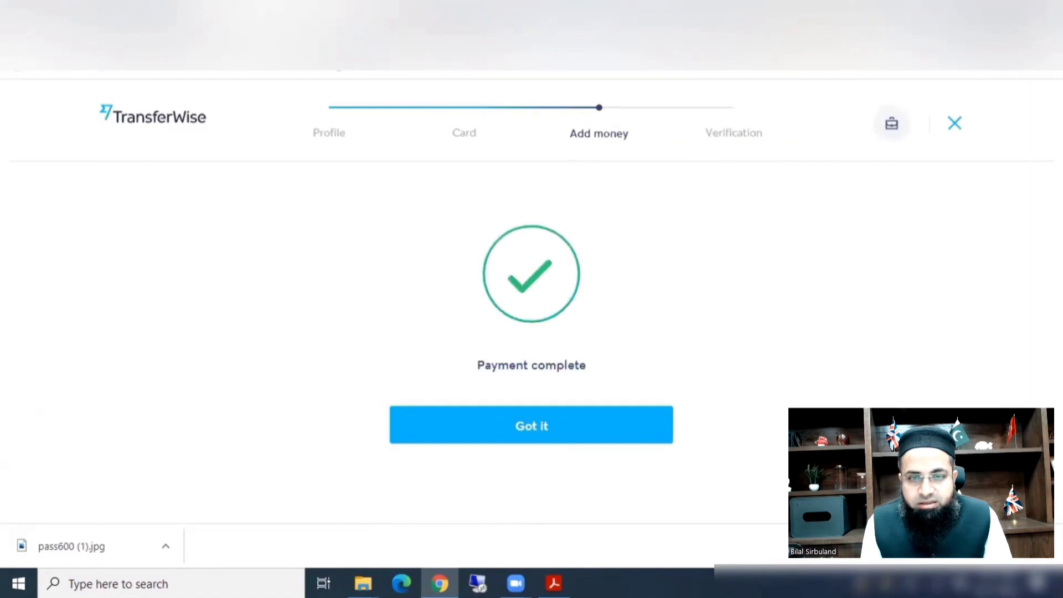
Acknowledge the Payment complete screen with Got it to reach Verification.
left_click(536, 434)
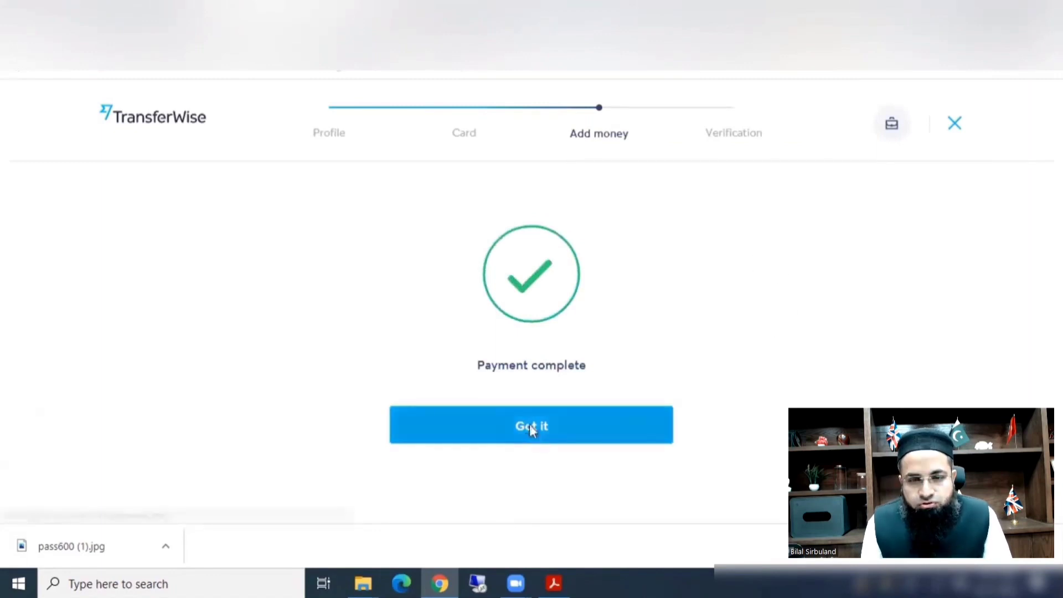
mouse_move(746, 242)
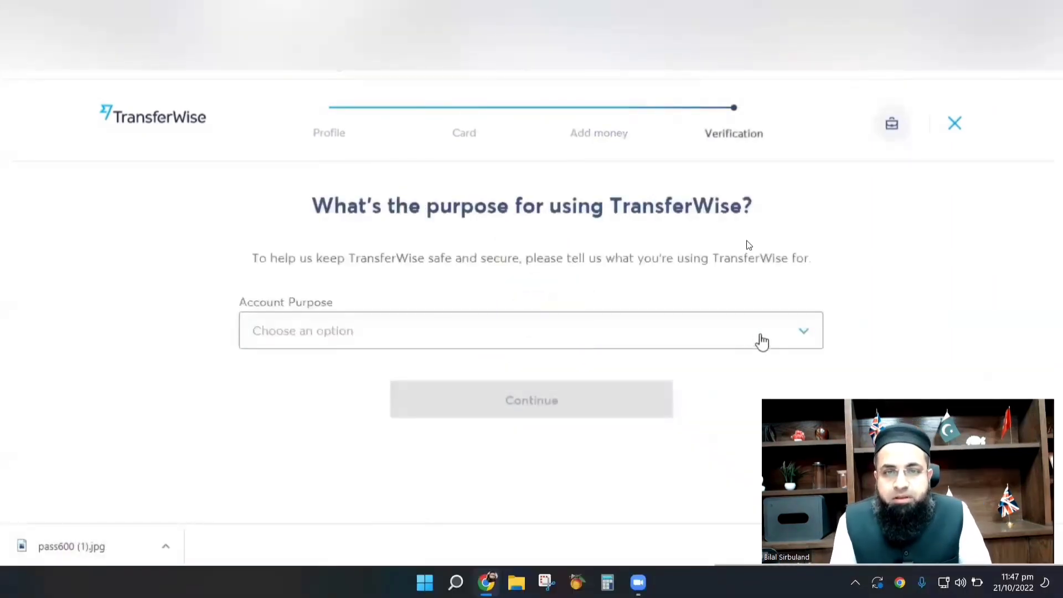
Open the Account Purpose dropdown on the Verification step.
left_click(762, 343)
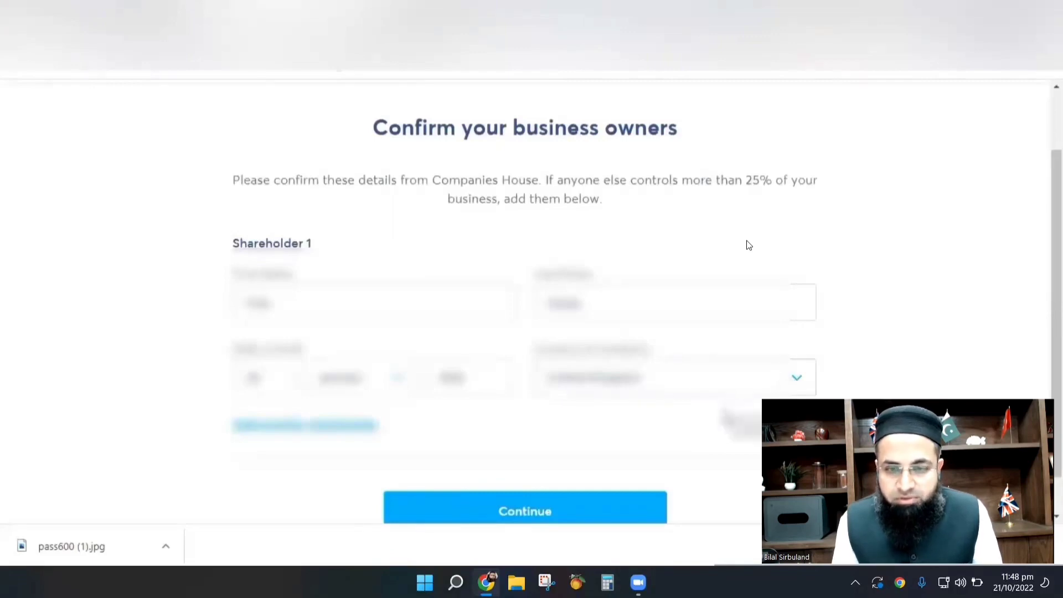
Confirm the listed business owners and continue to the directors confirmation.
left_click(533, 514)
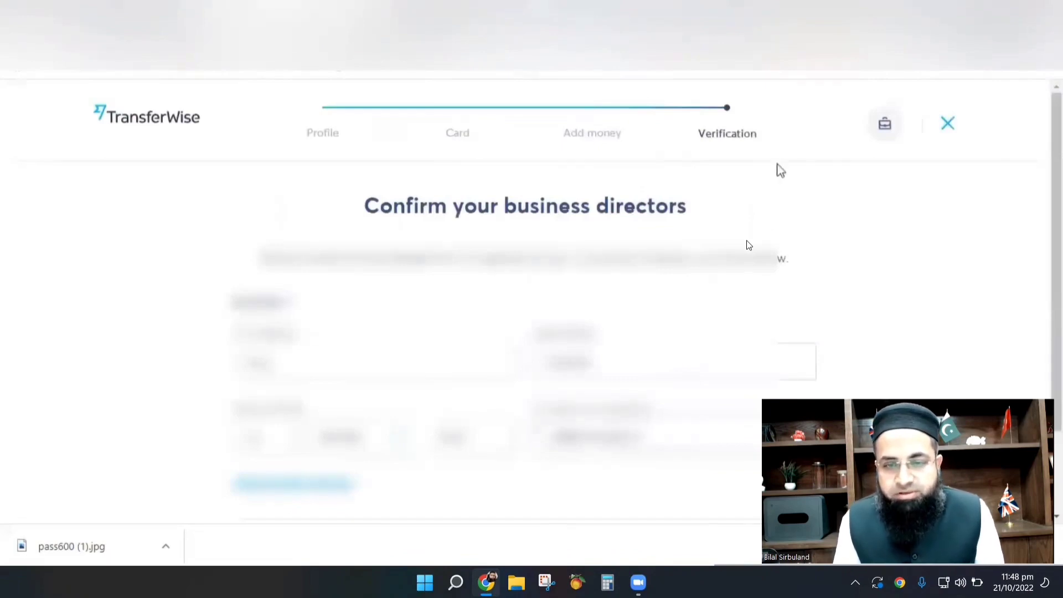
scroll(750, 245, "down", 2)
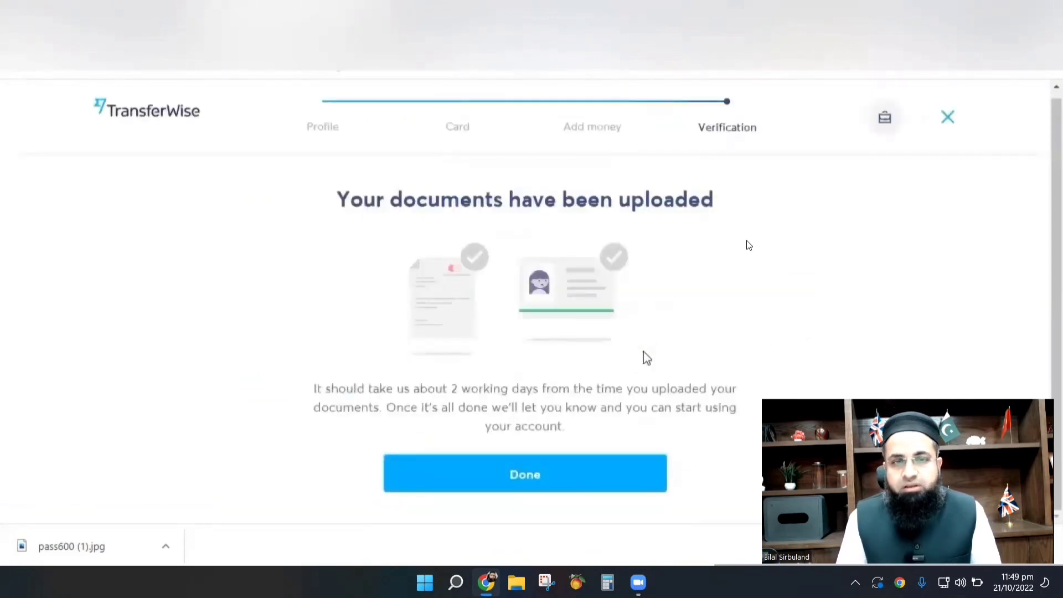
Finish the documents-uploaded screen with Done to return to the Home dashboard.
left_click(510, 481)
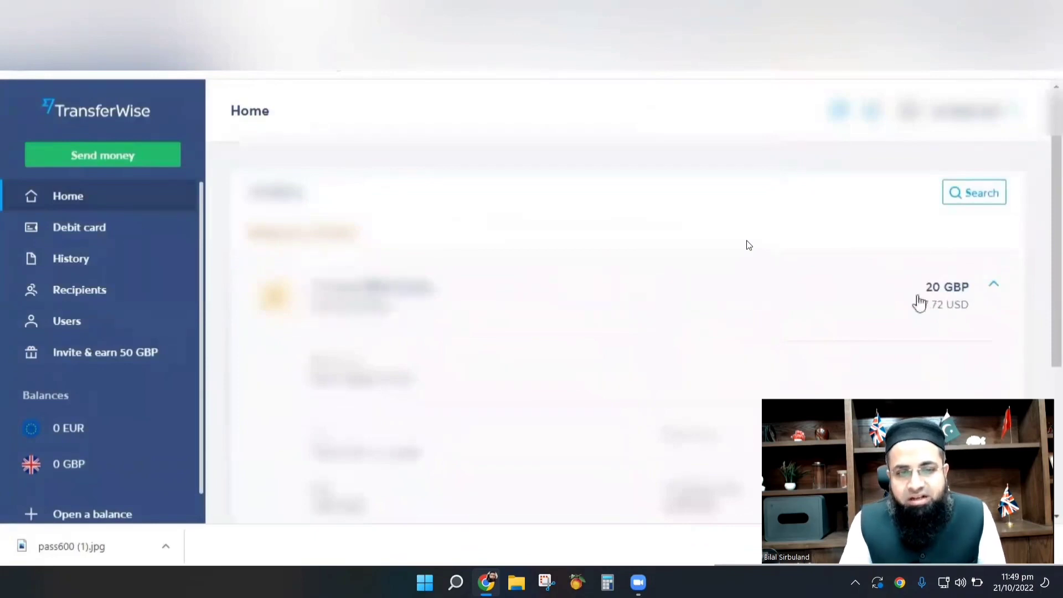
Review the 20 GBP top-up details, then go to the Debit card page.
scroll(948, 309, "down", 3)
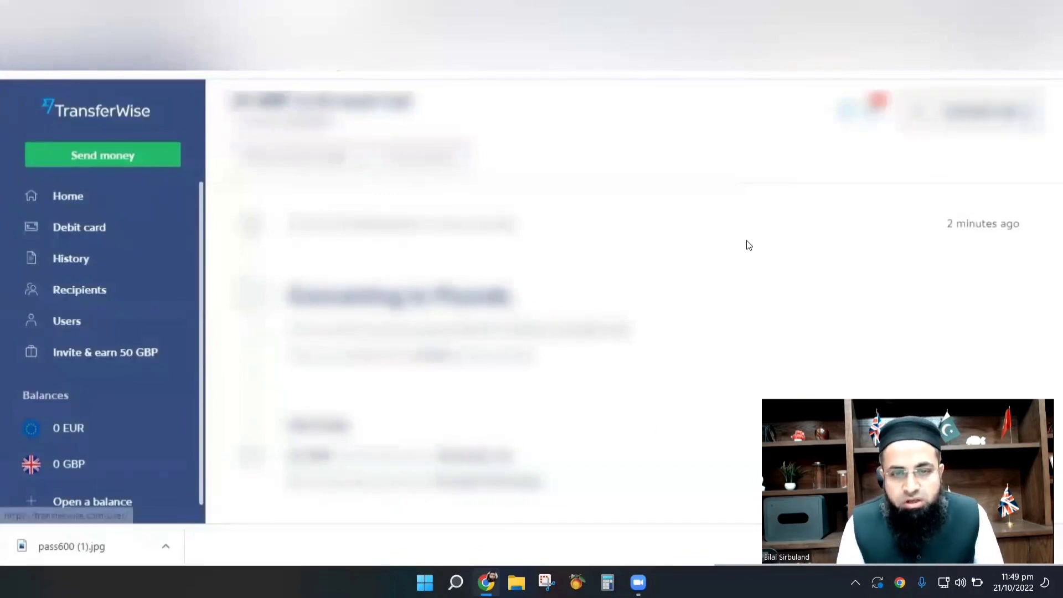
left_click(78, 226)
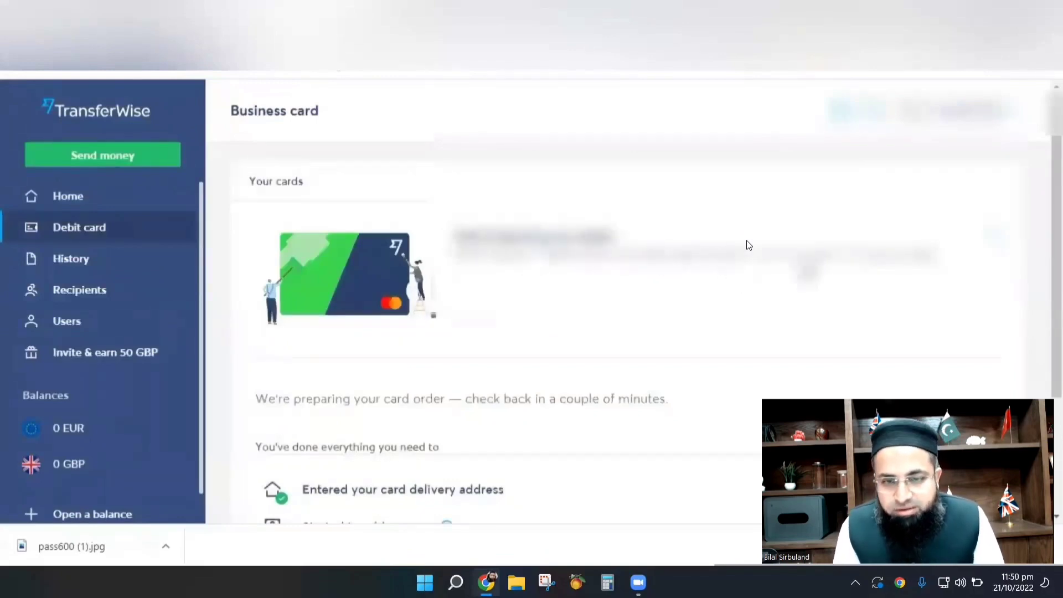
Scroll through the Business card checklist showing every step done and the card being prepared.
scroll(840, 311, "down", 3)
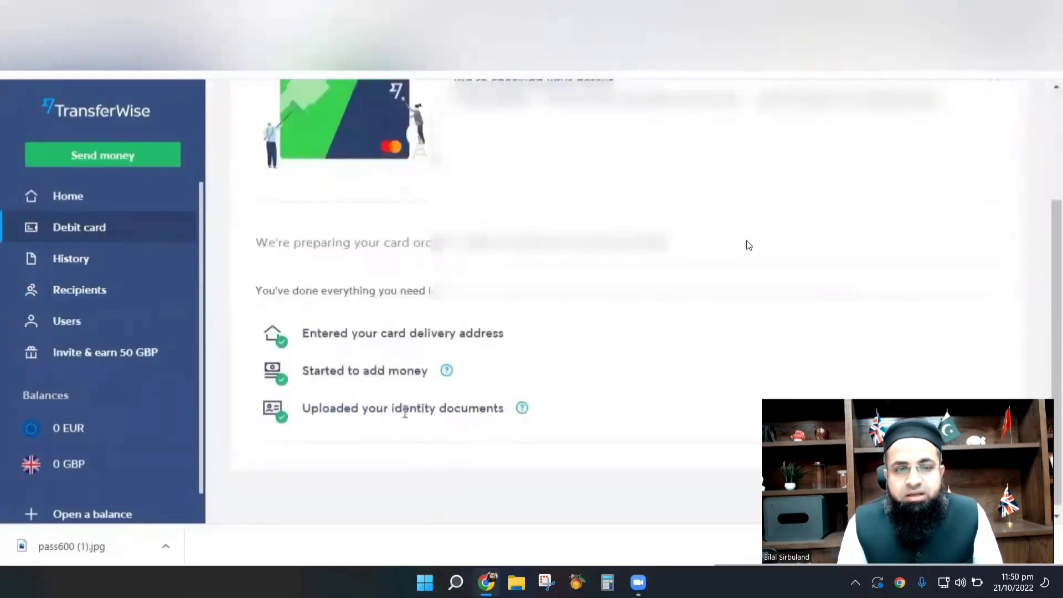
scroll(554, 352, "up", 3)
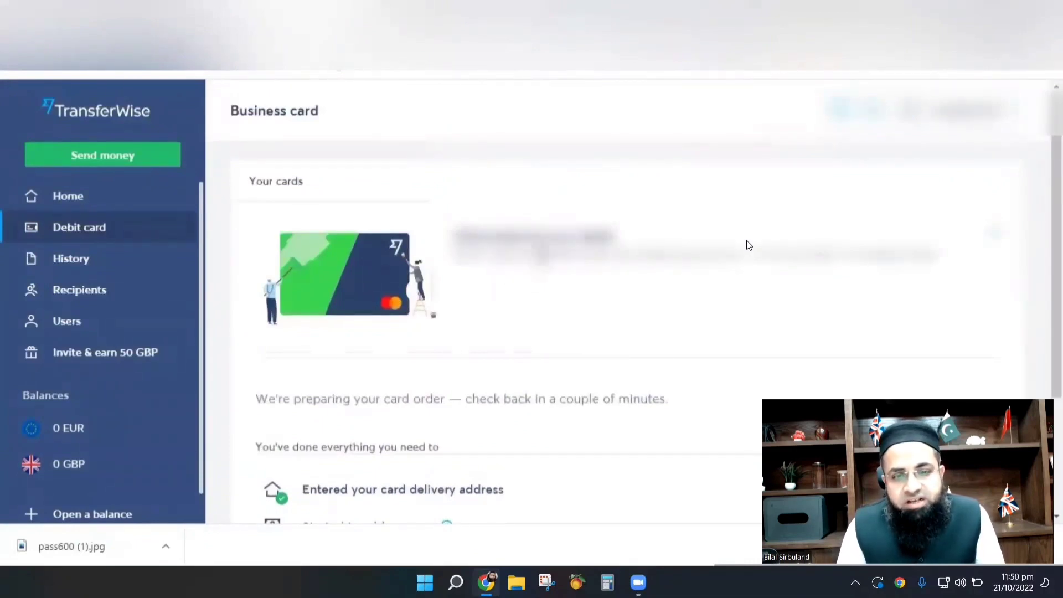
scroll(748, 245, "down", 3)
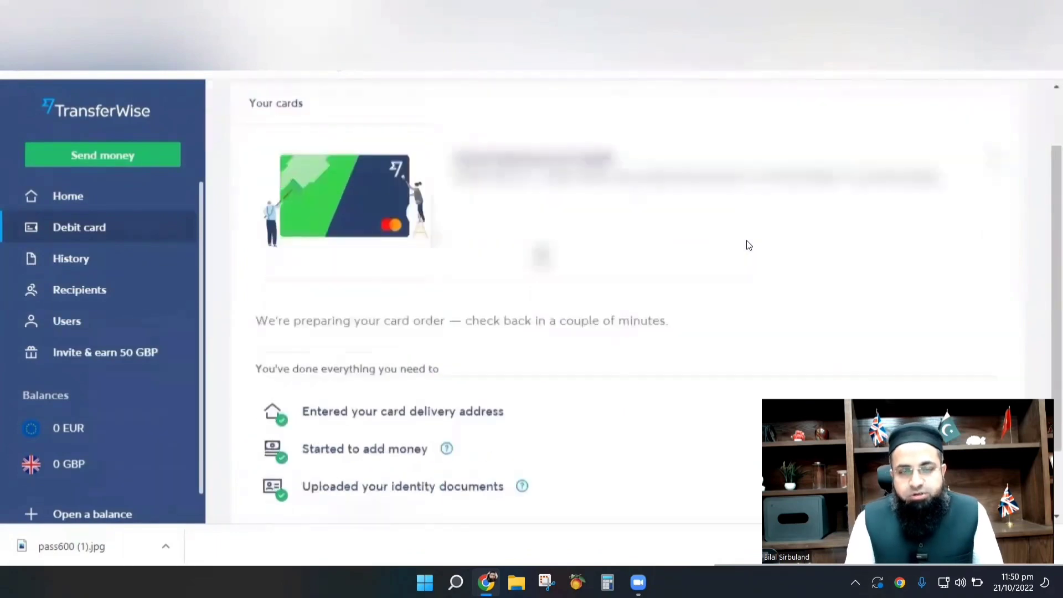
scroll(490, 361, "up", 3)
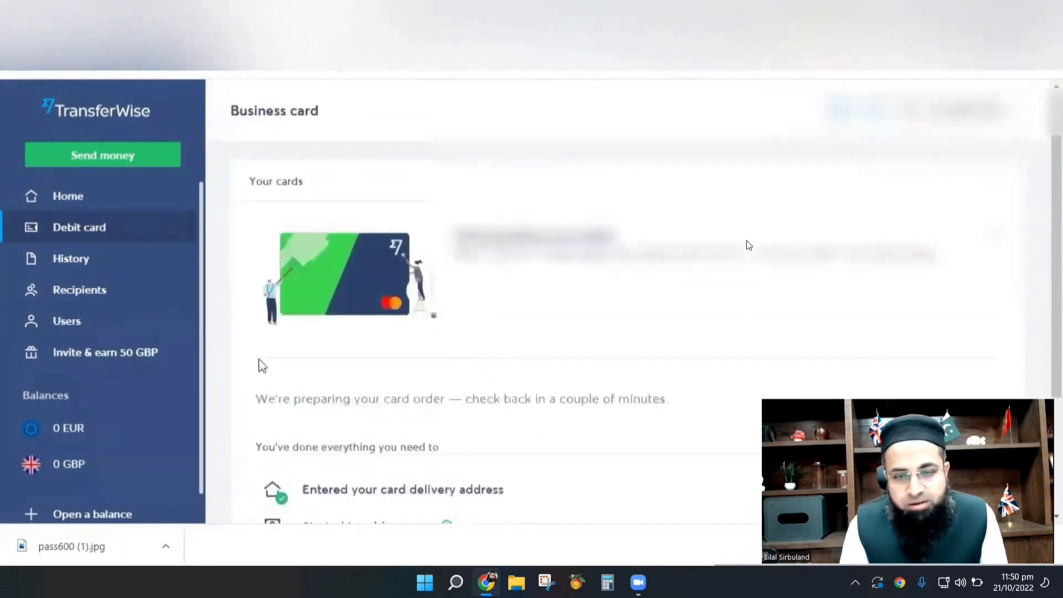
scroll(194, 391, "down", 1)
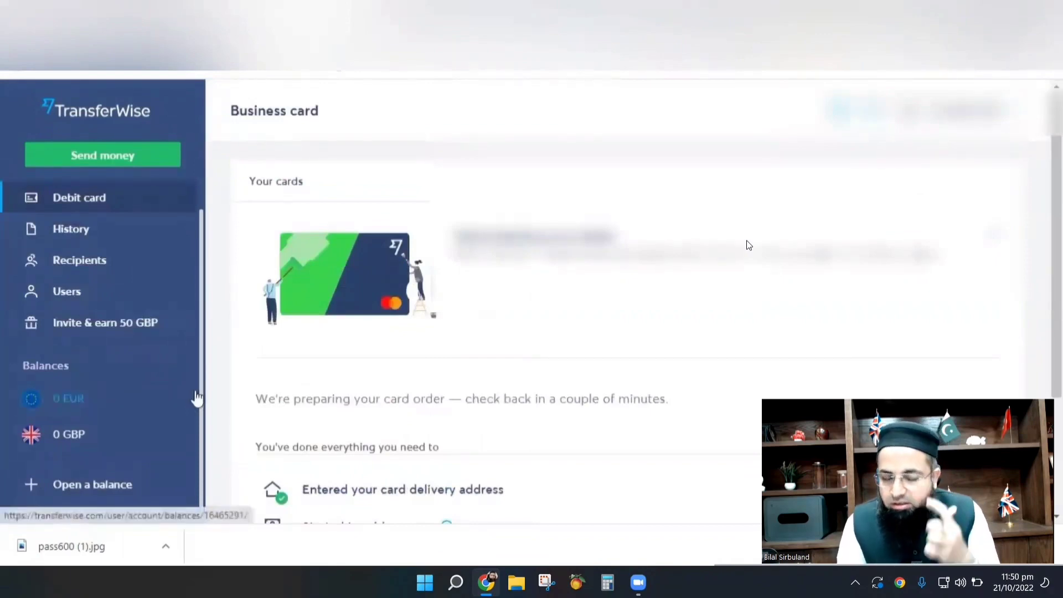
From the GBP balance, review the supported currencies and accept the 16 GBP bank-details offer.
left_click(51, 442)
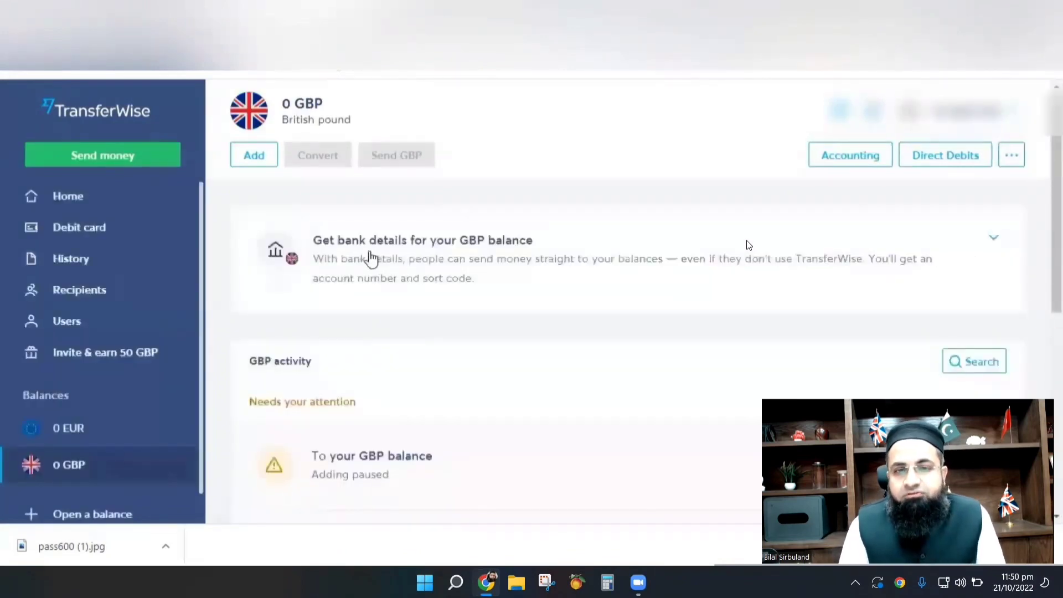
left_click(500, 259)
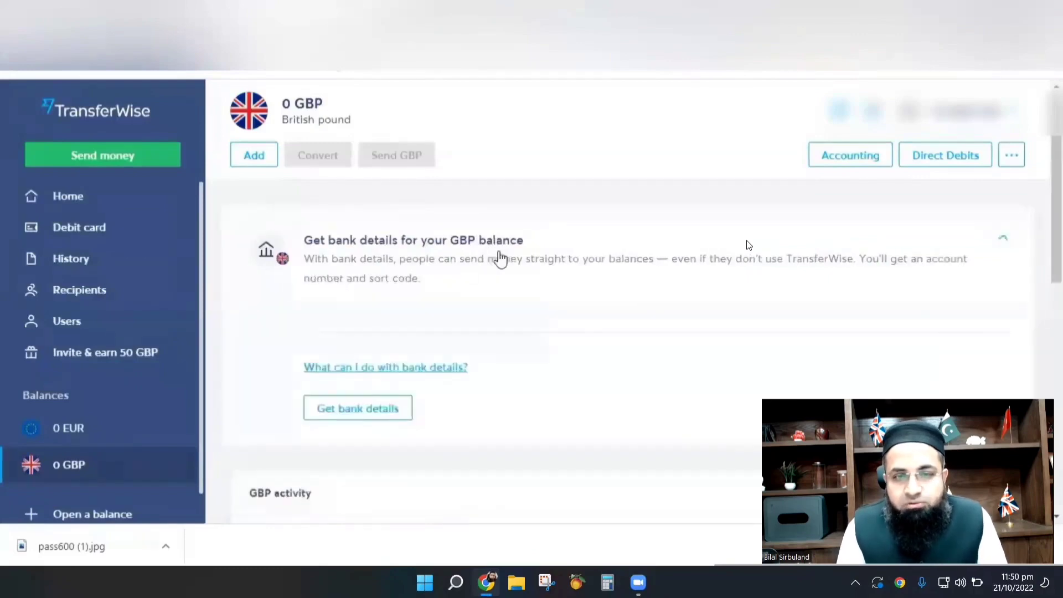
left_click(357, 410)
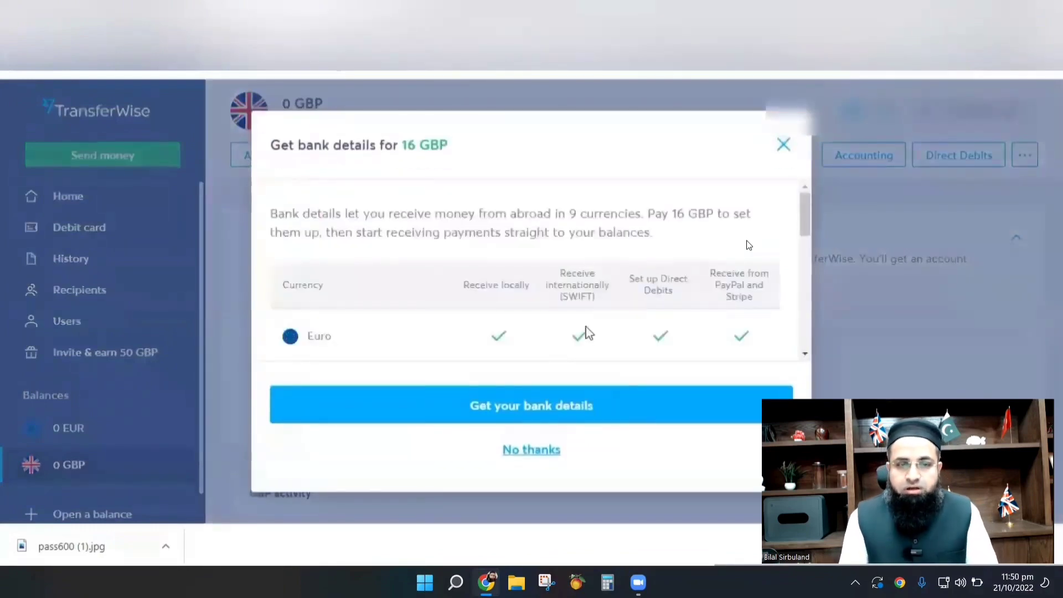
scroll(588, 333, "down", 3)
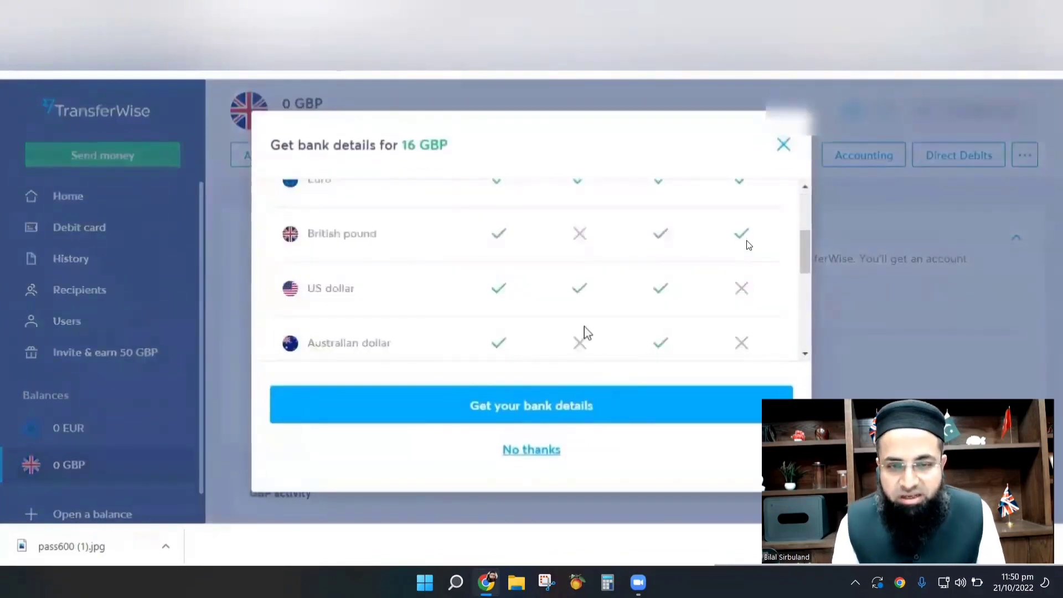
scroll(585, 327, "down", 3)
scroll(585, 328, "up", 6)
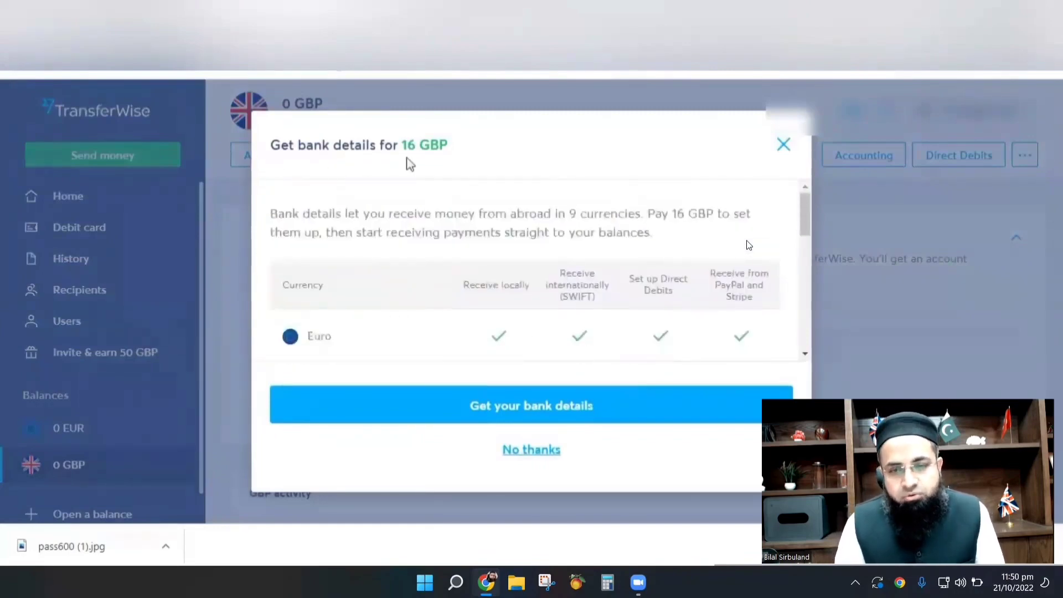
left_click(525, 406)
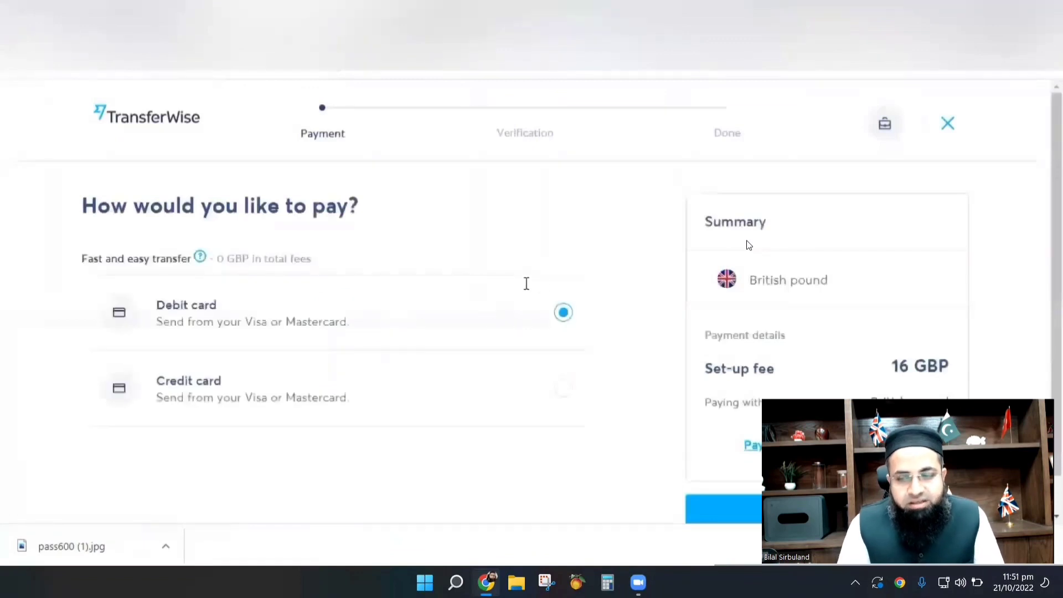
Pay the 16 GBP bank-details fee by credit card, entering the card number, expiry and CVV.
scroll(797, 275, "down", 1)
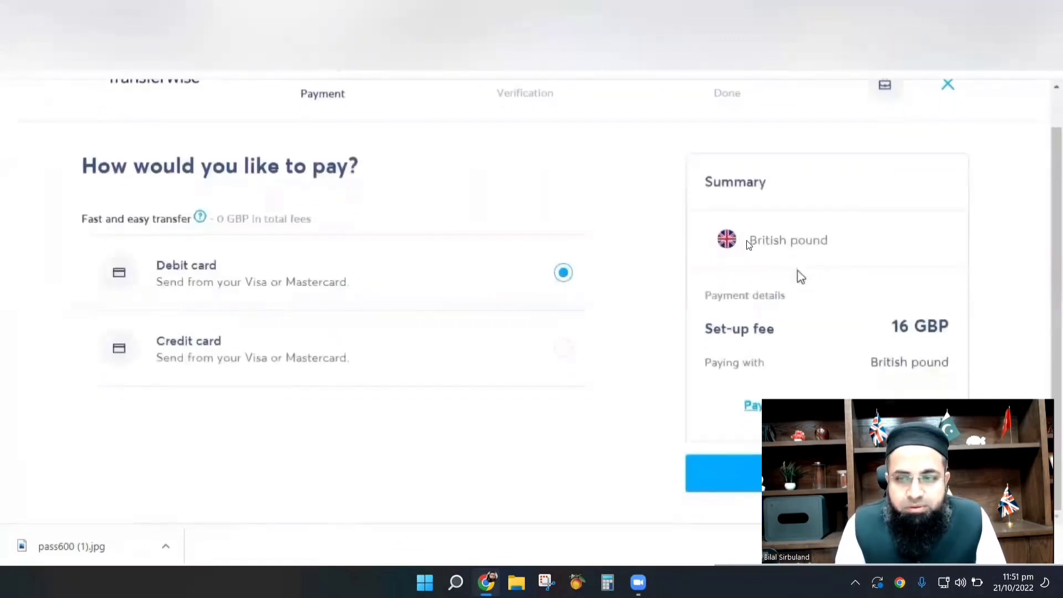
left_click(571, 357)
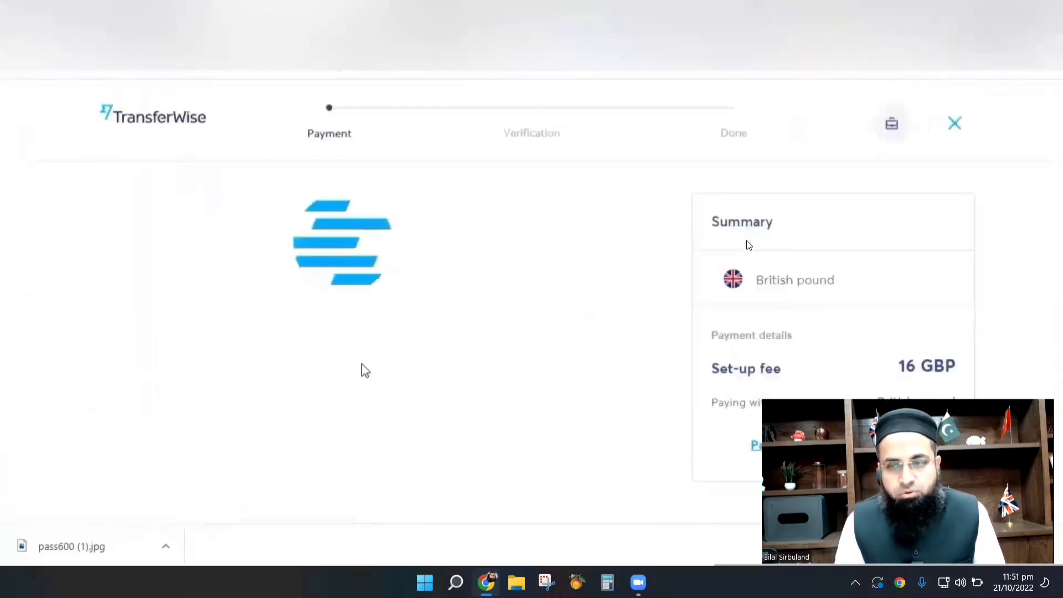
left_click(234, 286)
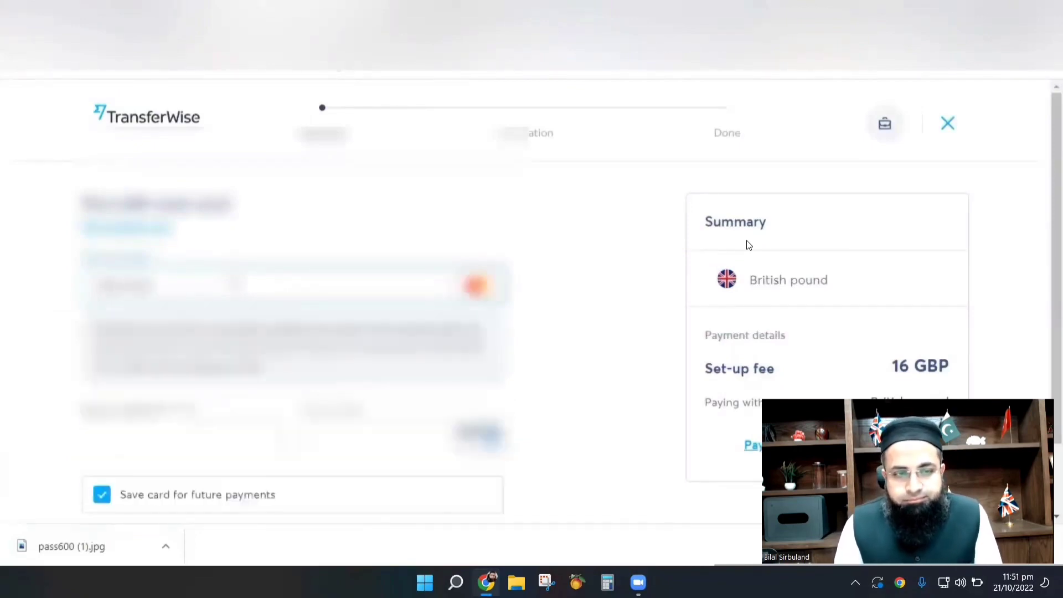
type("12")
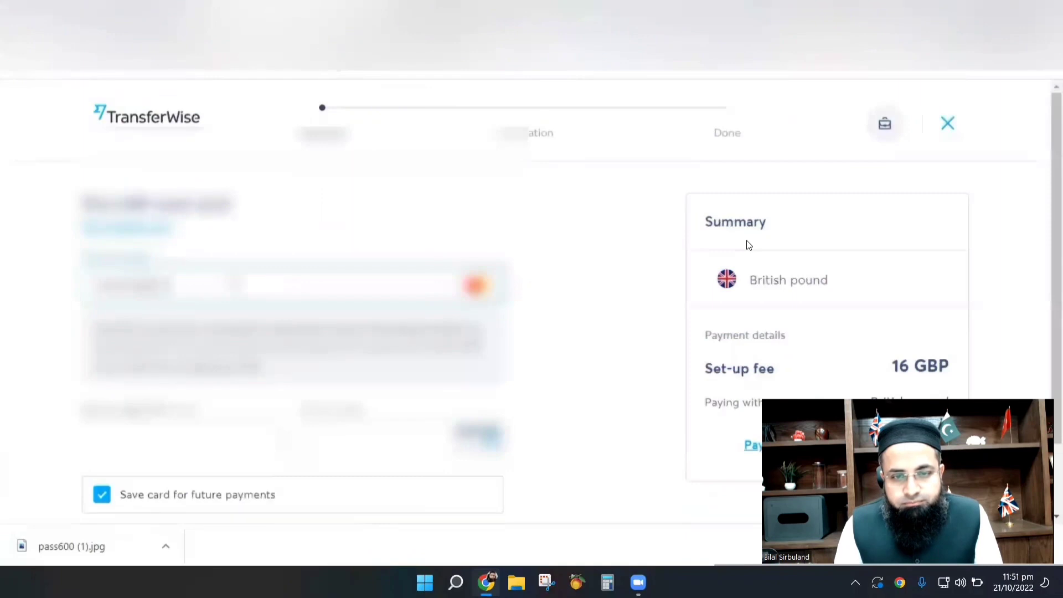
type("1234")
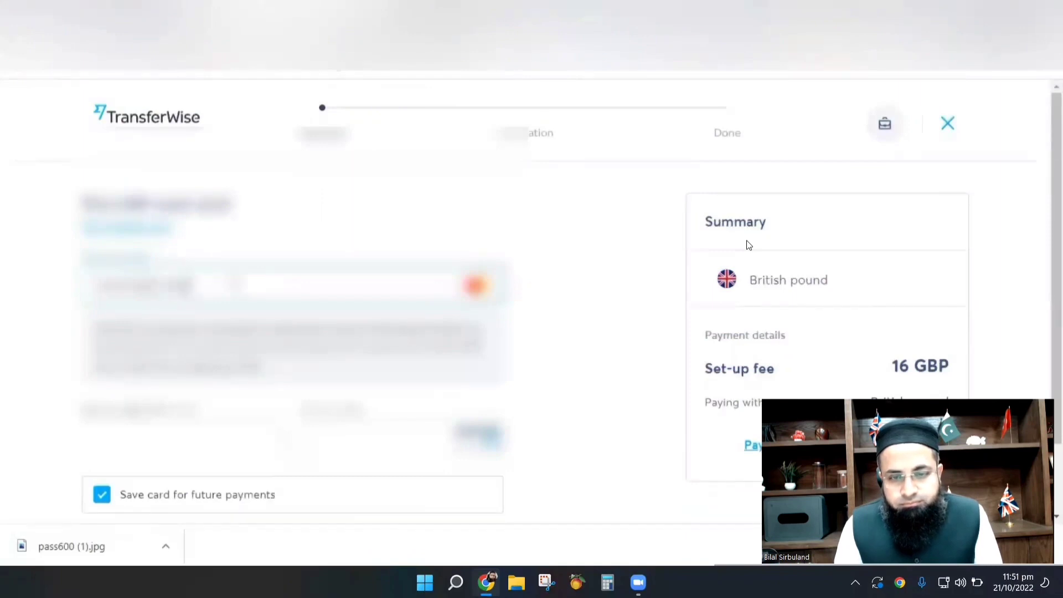
type("12")
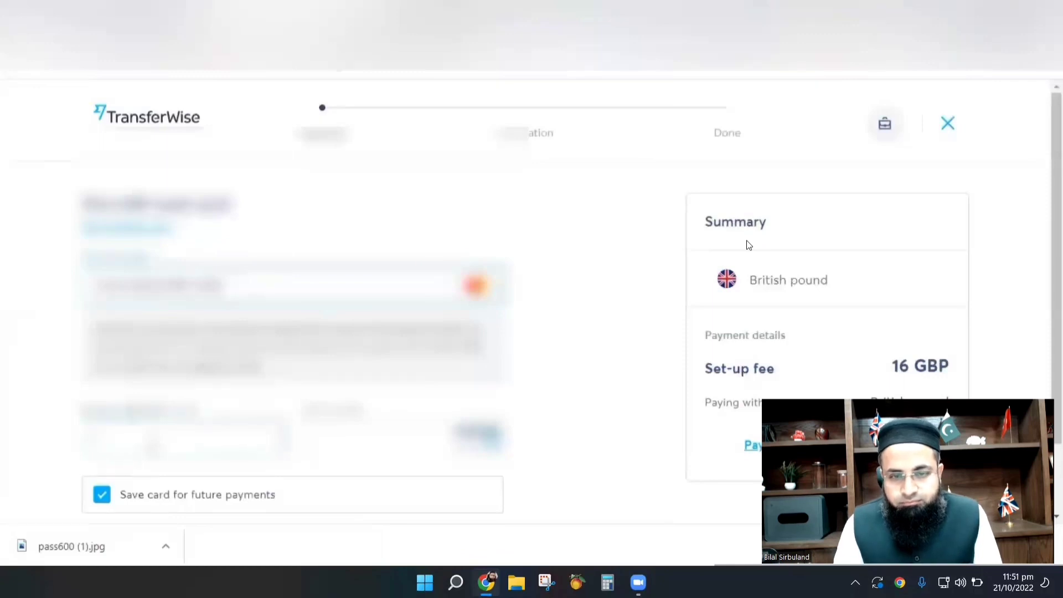
type("12/25")
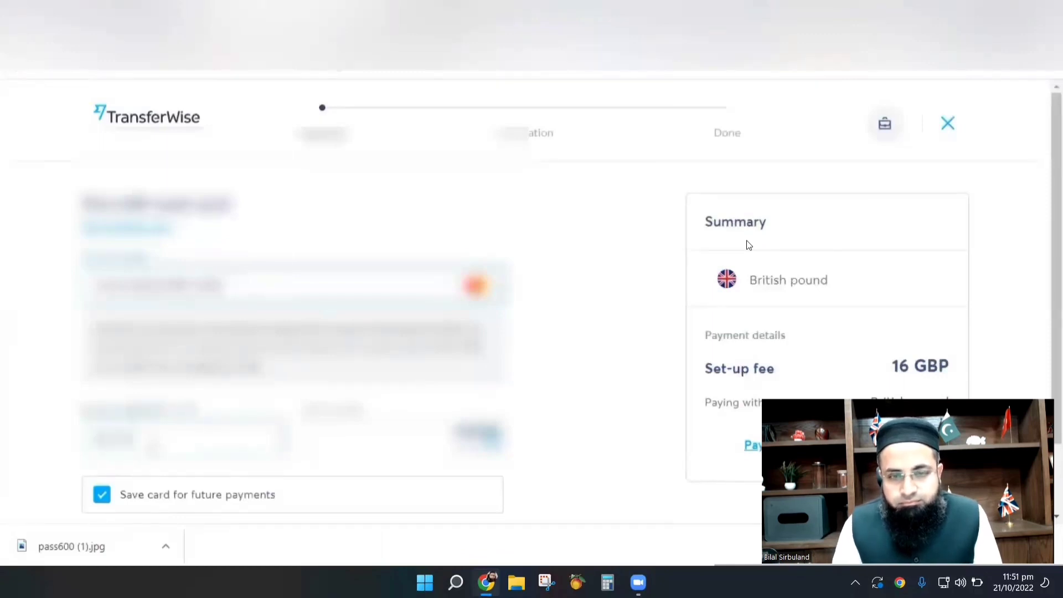
type("123")
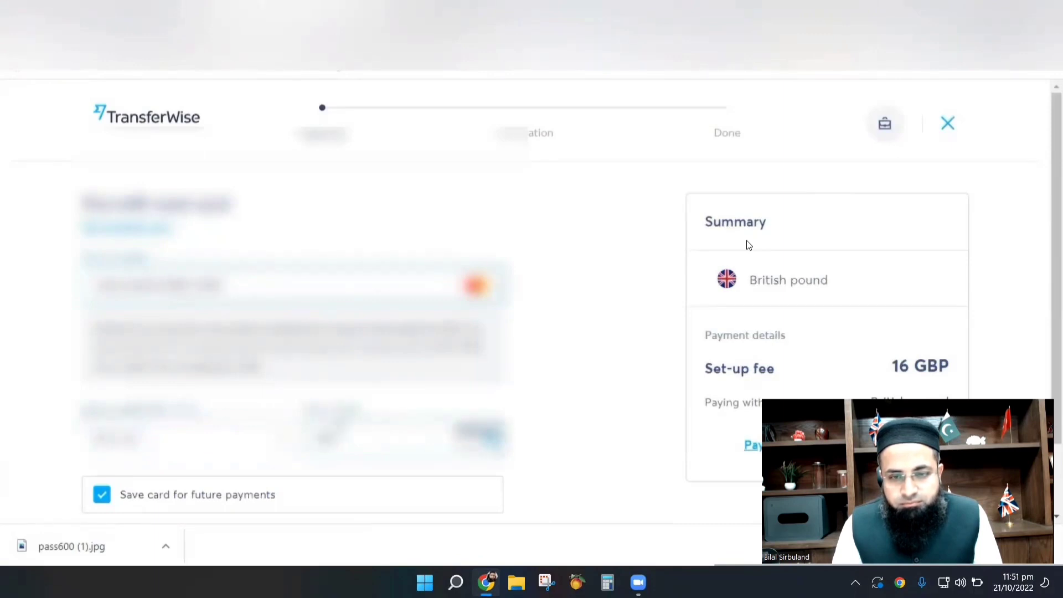
scroll(749, 245, "down", 1)
left_click(367, 471)
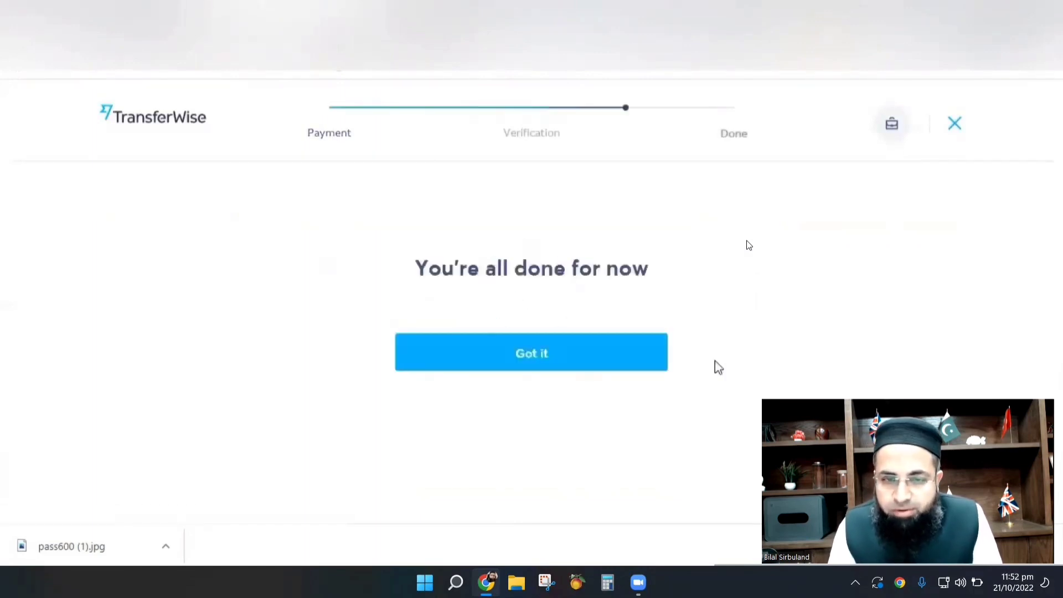
Dismiss the 'You're all done for now' confirmation with 'Got it' to return to the GBP balance.
scroll(718, 368, "down", 3)
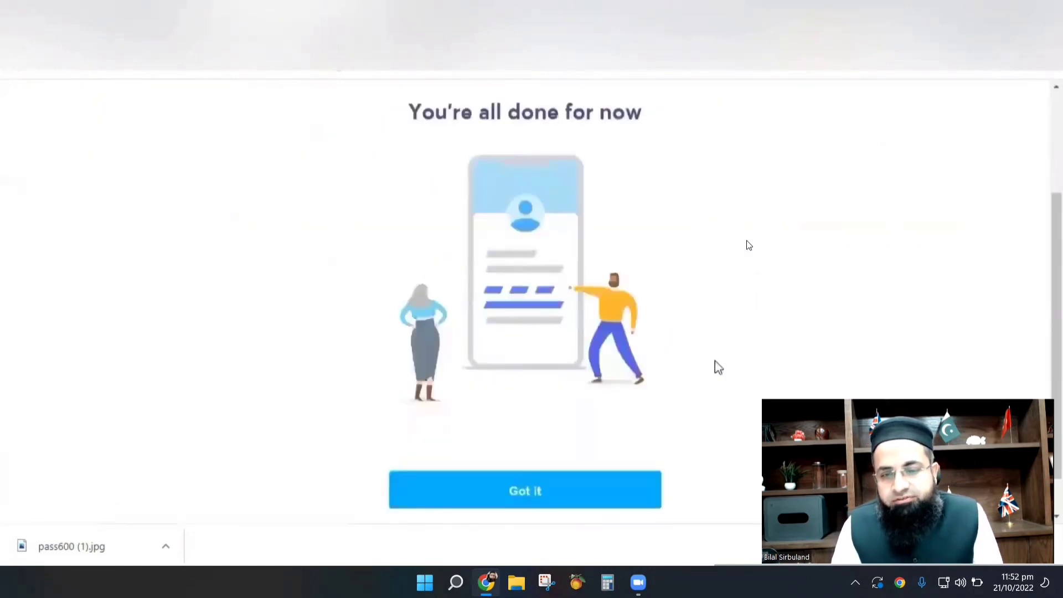
scroll(553, 446, "down", 1)
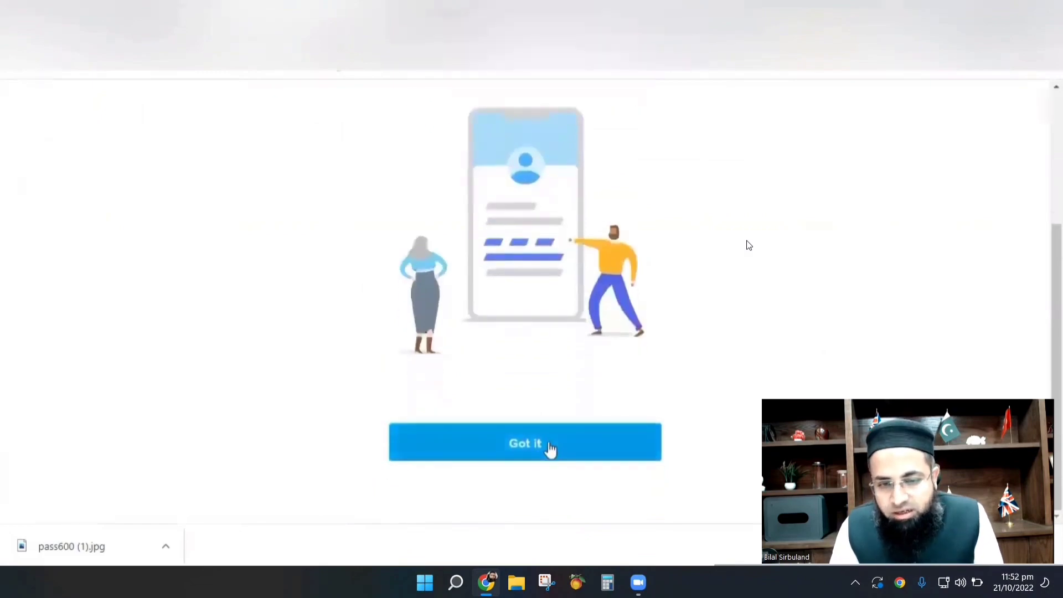
left_click(551, 448)
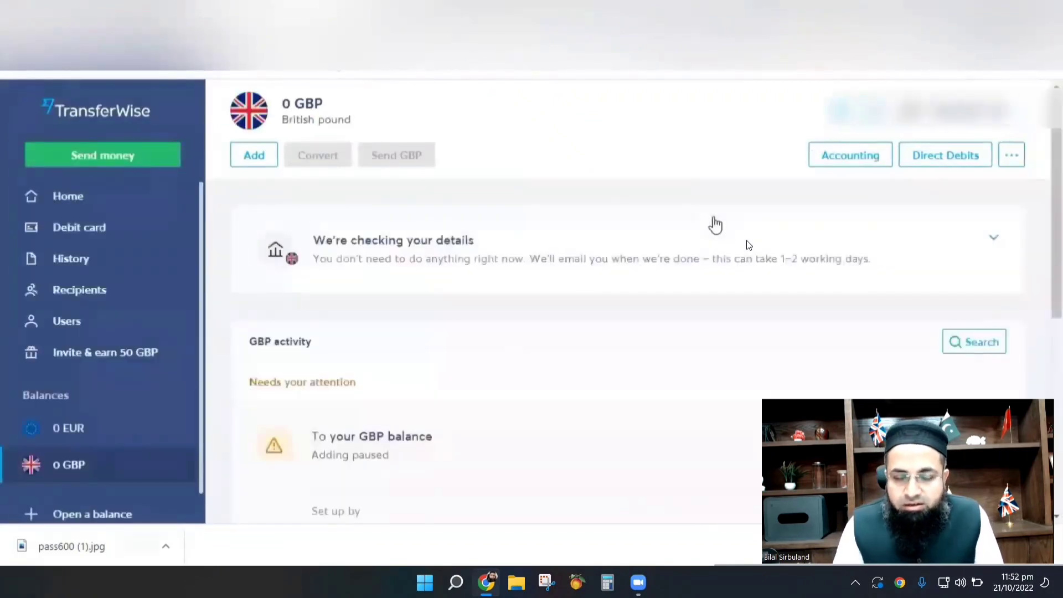
Expand the 'We're checking your details' panel to see the completed check steps.
left_click(717, 262)
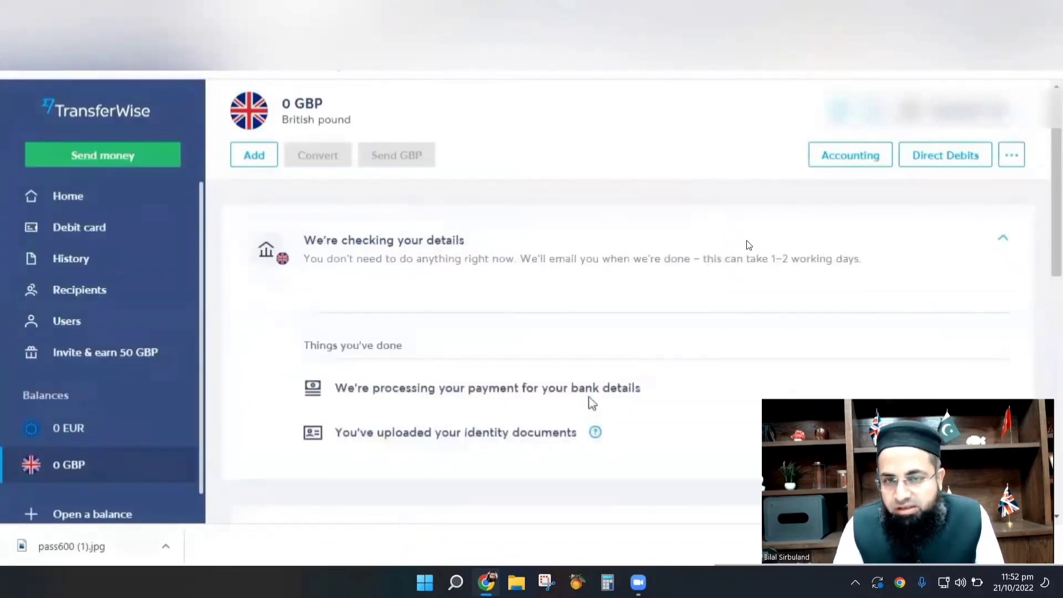
scroll(639, 390, "down", 1)
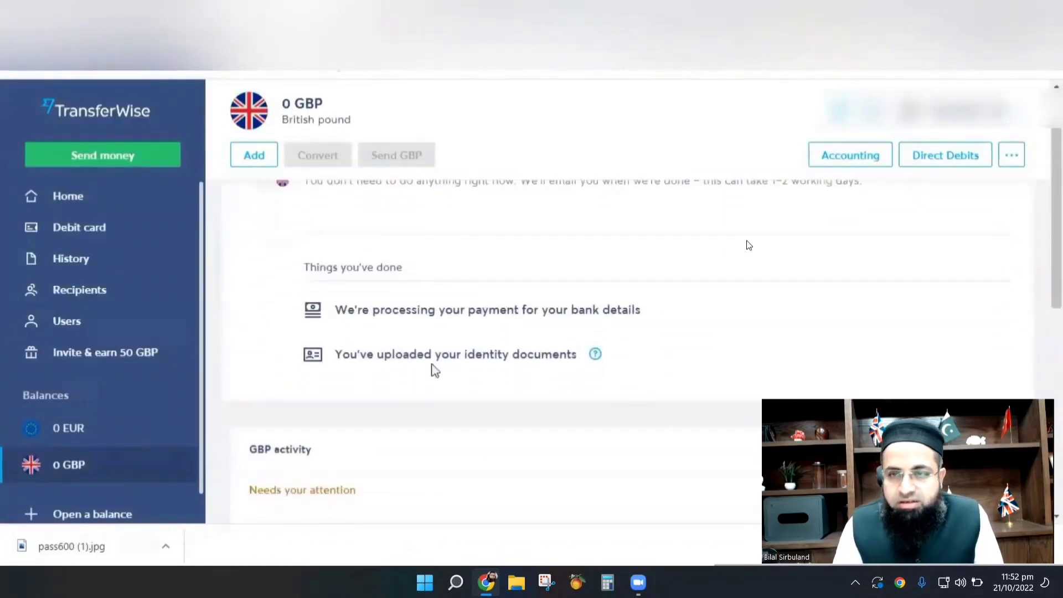
scroll(531, 355, "up", 1)
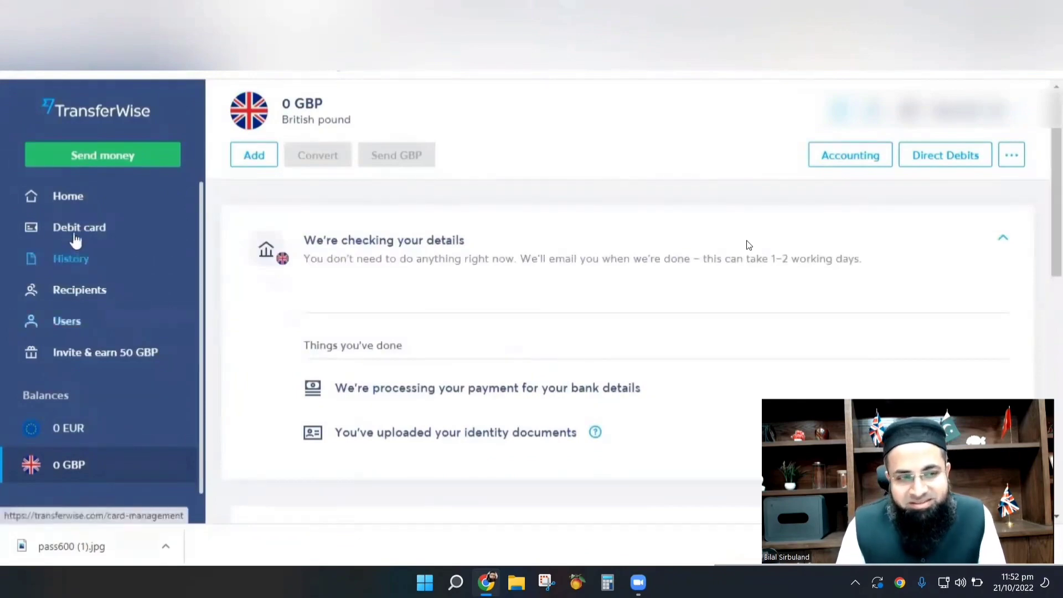
Reload the 0 GBP balance and review the processing payment and uploaded identity documents.
left_click(71, 466)
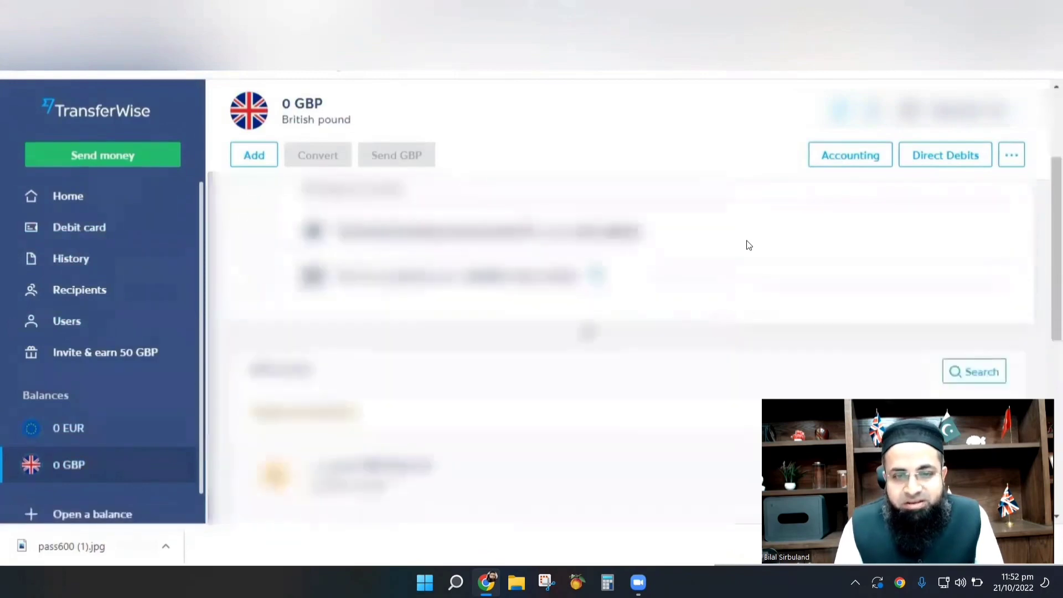
scroll(749, 245, "down", 3)
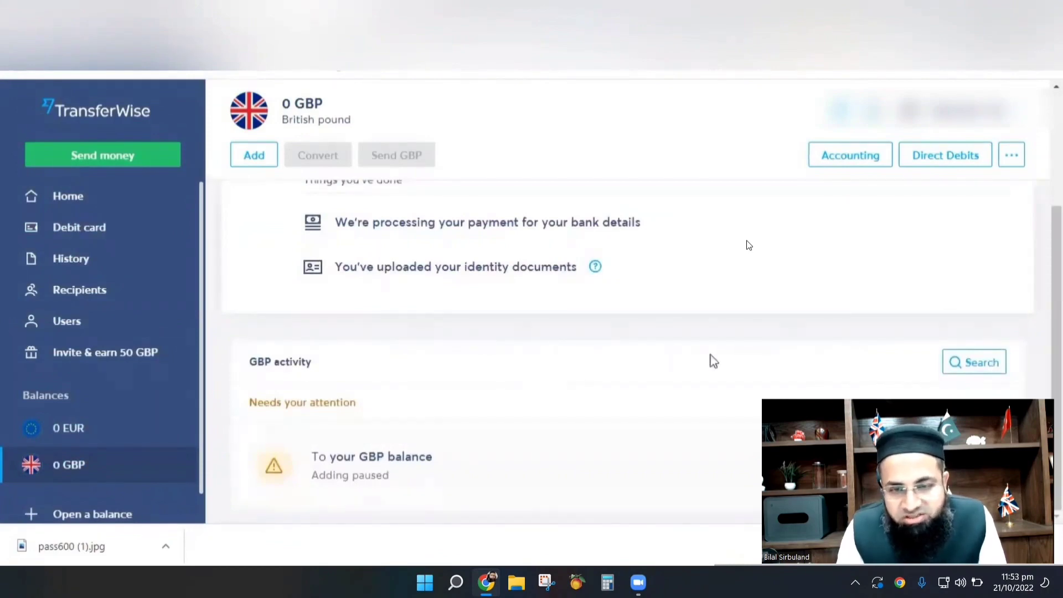
scroll(713, 361, "up", 3)
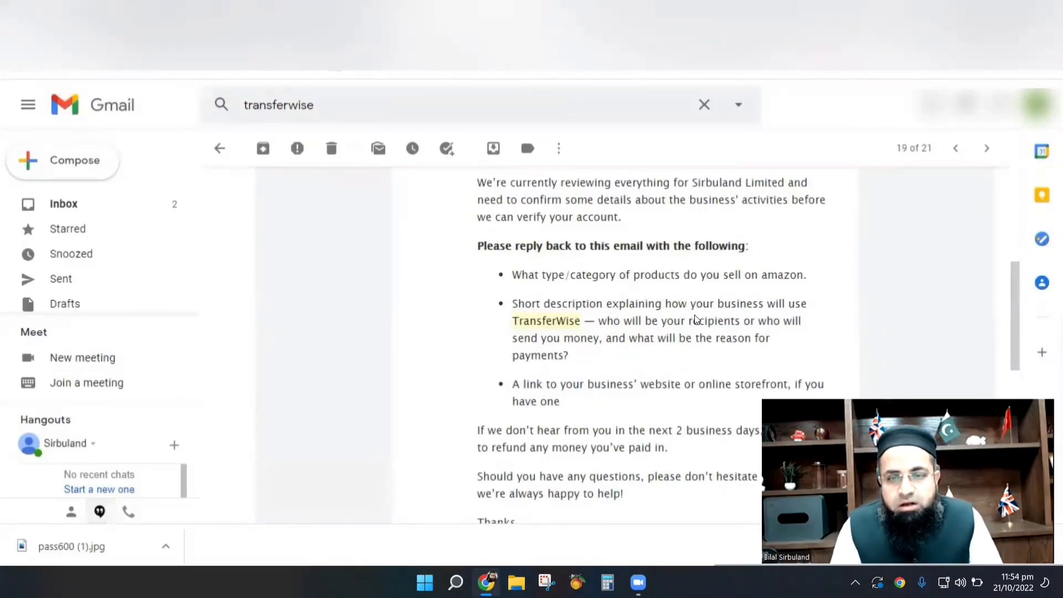
key("ctrl+Tab")
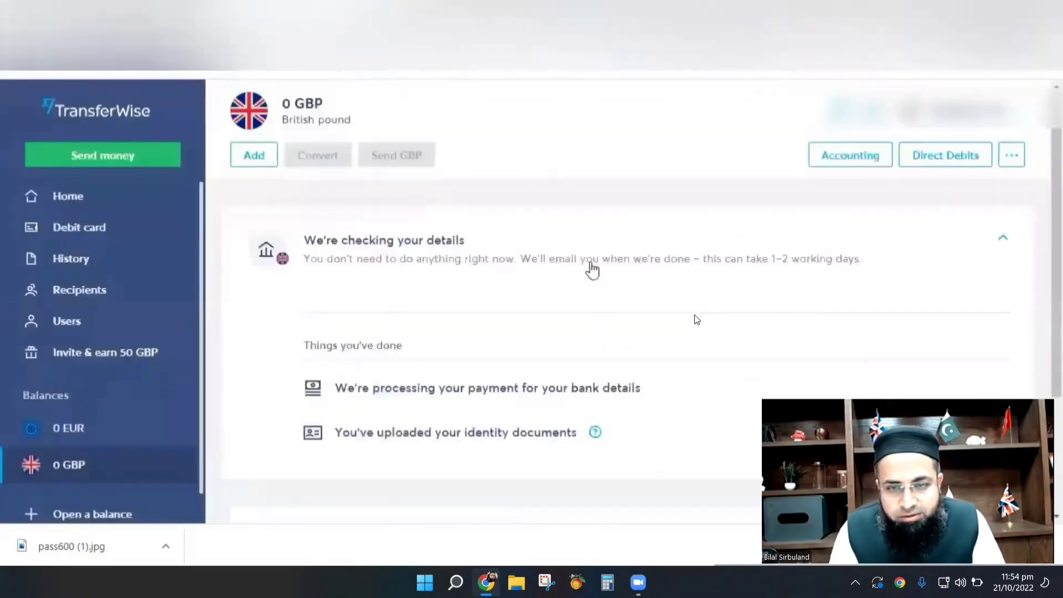